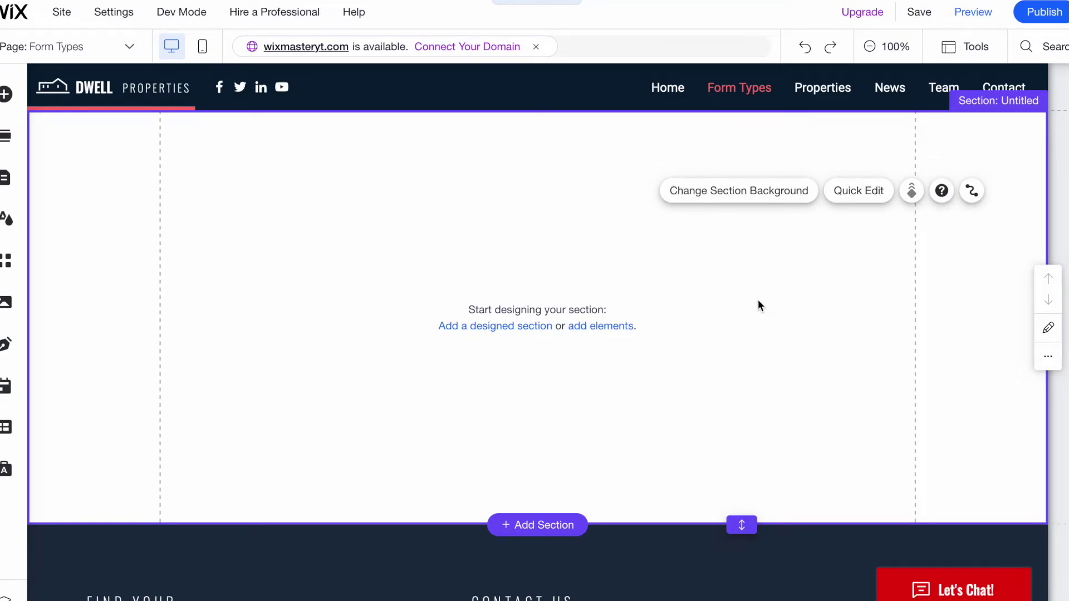
Browse the Add Elements categories to reach the Input > Text Input styles.
left_click(7, 96)
left_click(61, 387)
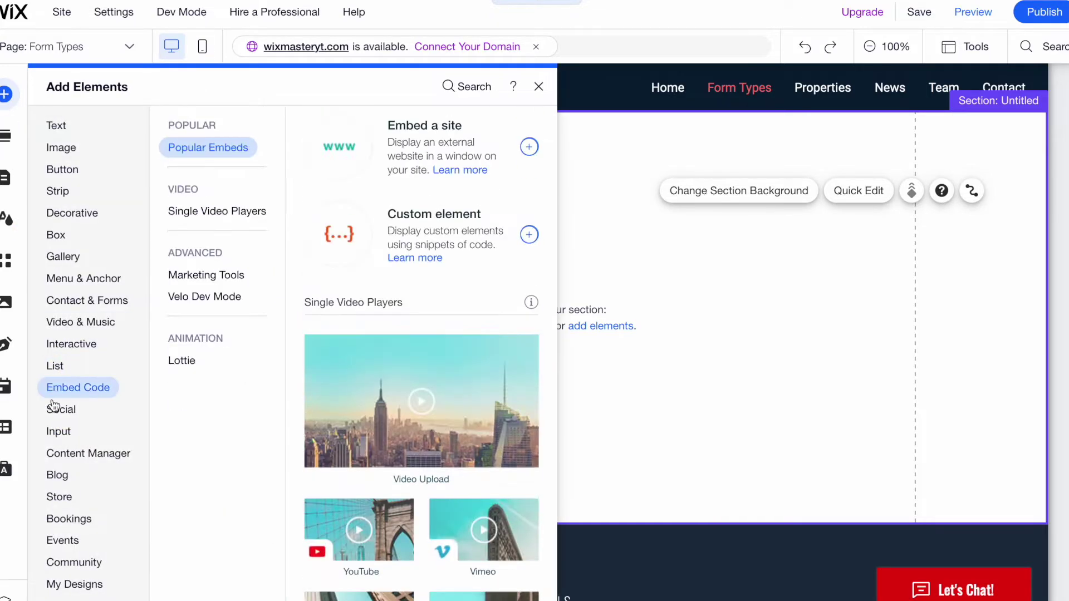
left_click(63, 438)
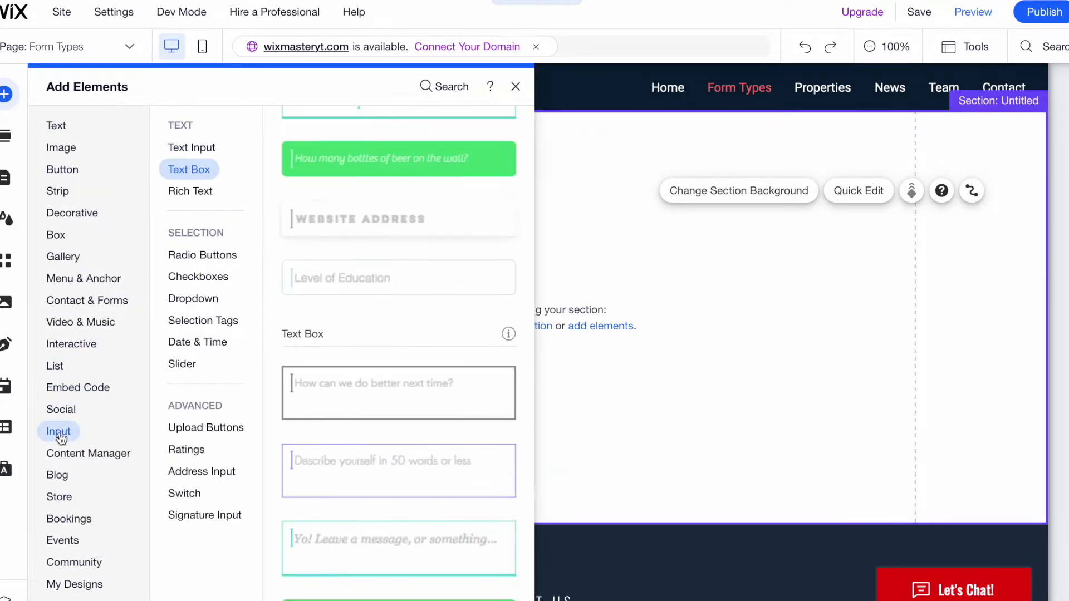
left_click(62, 454)
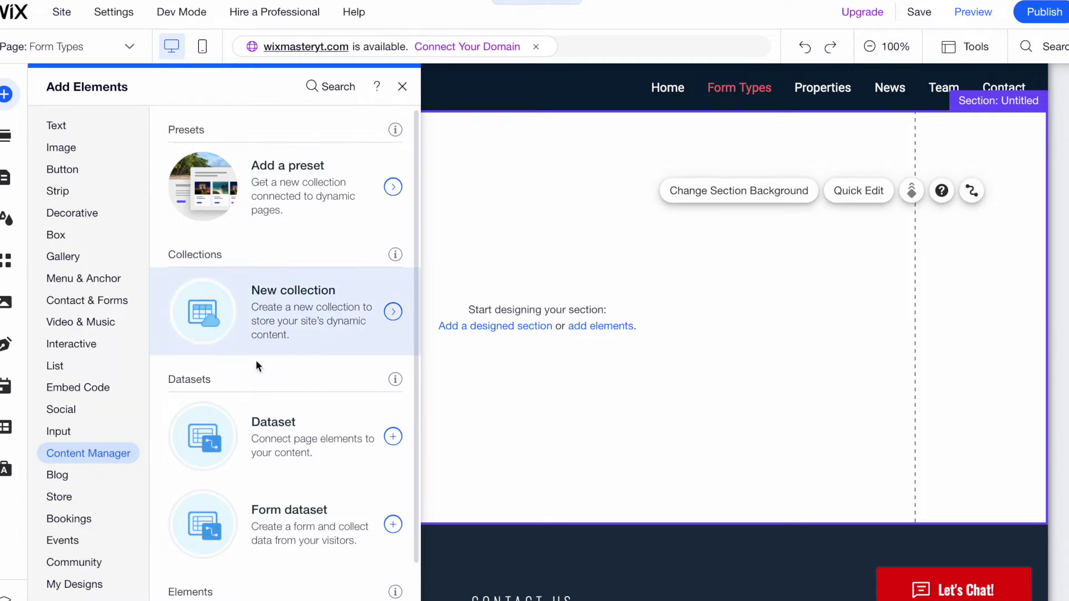
left_click(64, 433)
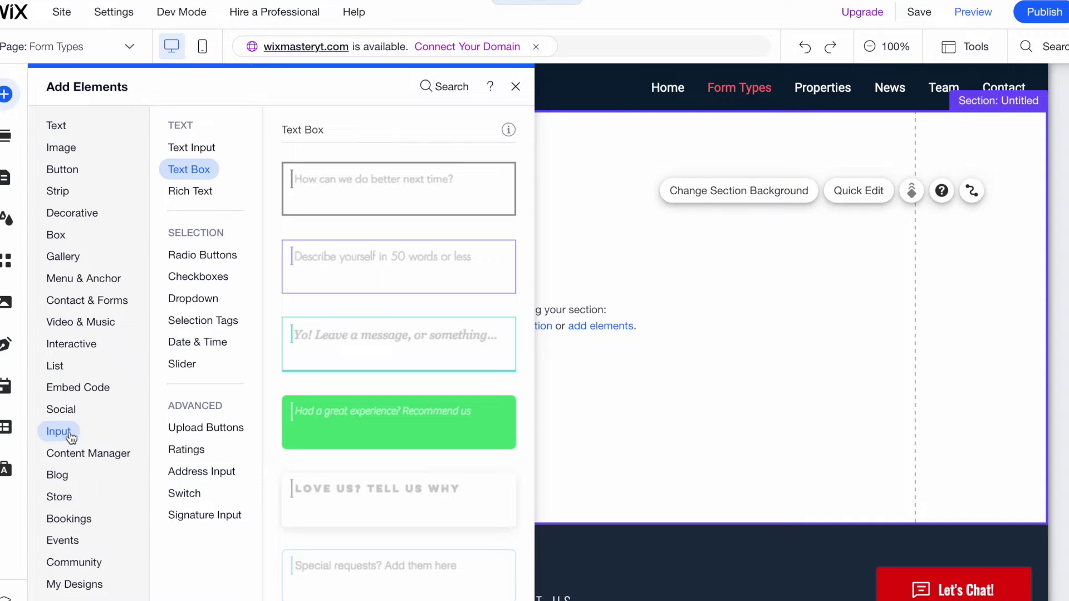
left_click(222, 320)
left_click(211, 168)
left_click(196, 149)
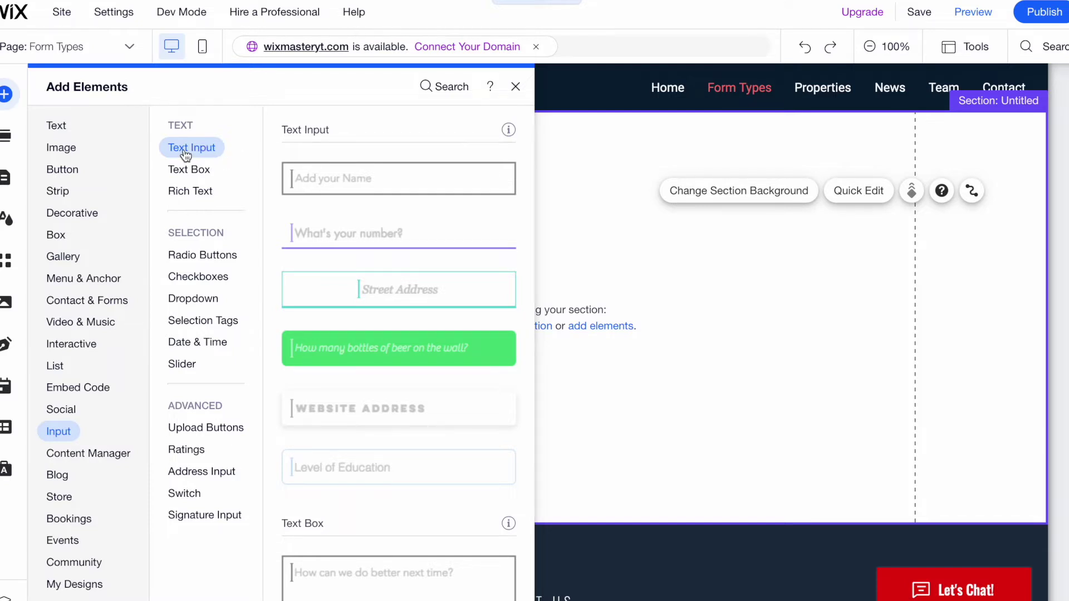
Compare the text box, rich text, radio, checkbox and dropdown styles, then place the 'Add your Name' text input.
left_click(191, 170)
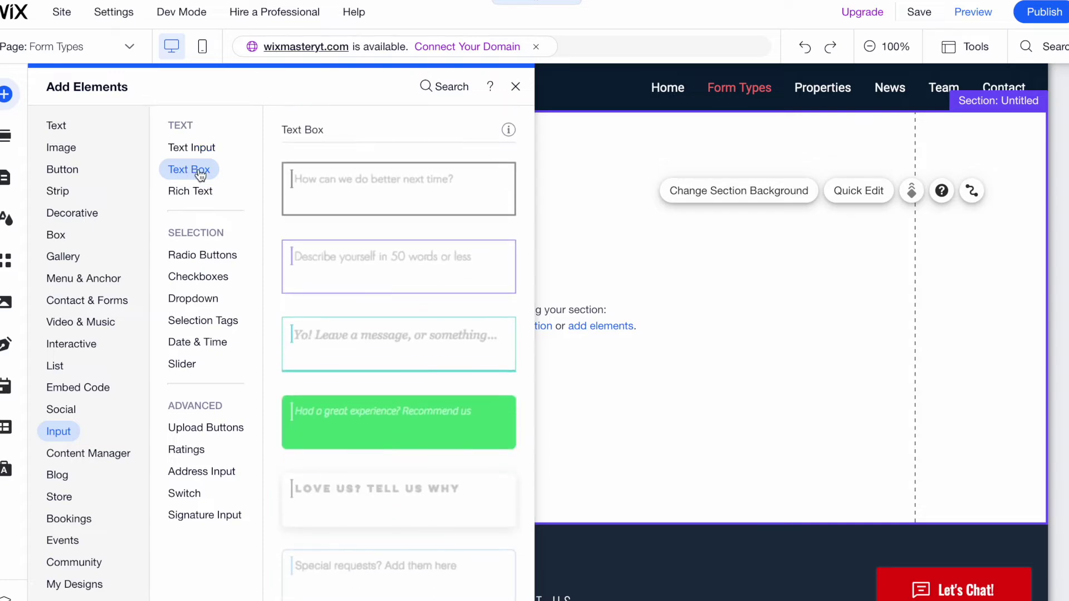
left_click(198, 195)
left_click(204, 255)
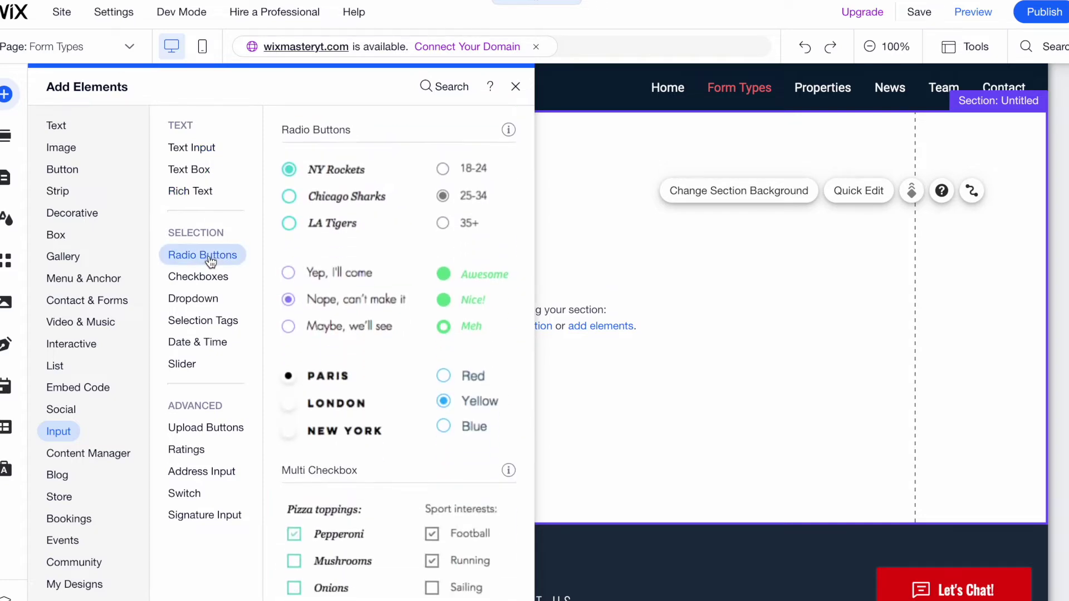
left_click(207, 277)
left_click(206, 298)
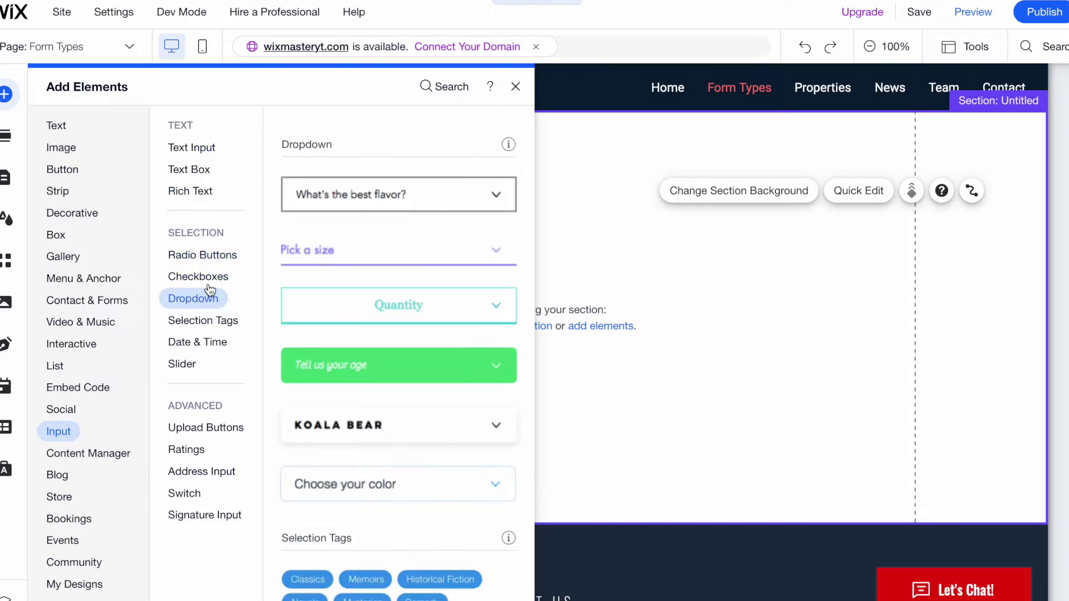
left_click(204, 151)
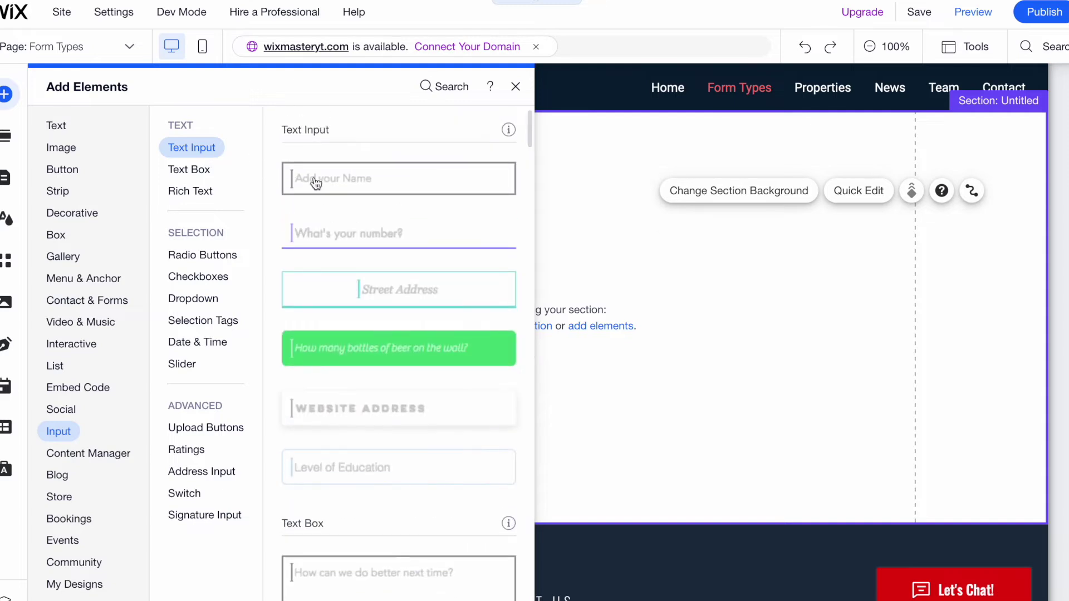
mouse_move(312, 182)
left_mouse_down()
mouse_move(579, 229)
mouse_move(324, 191)
left_mouse_up()
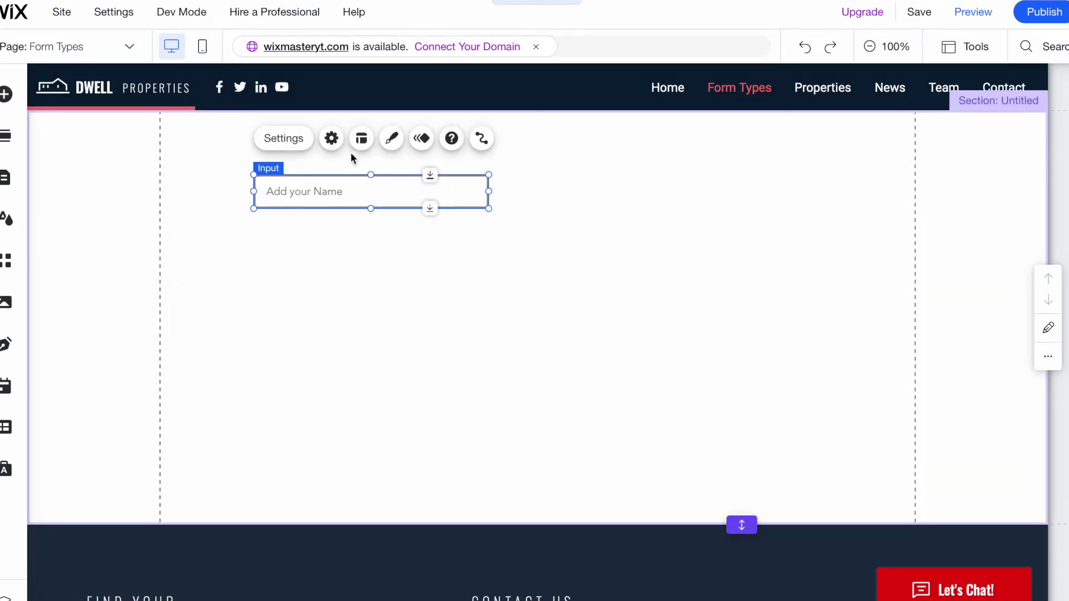
Title the new text input 'First Name:' and leave it required.
left_click(291, 144)
left_click(579, 268)
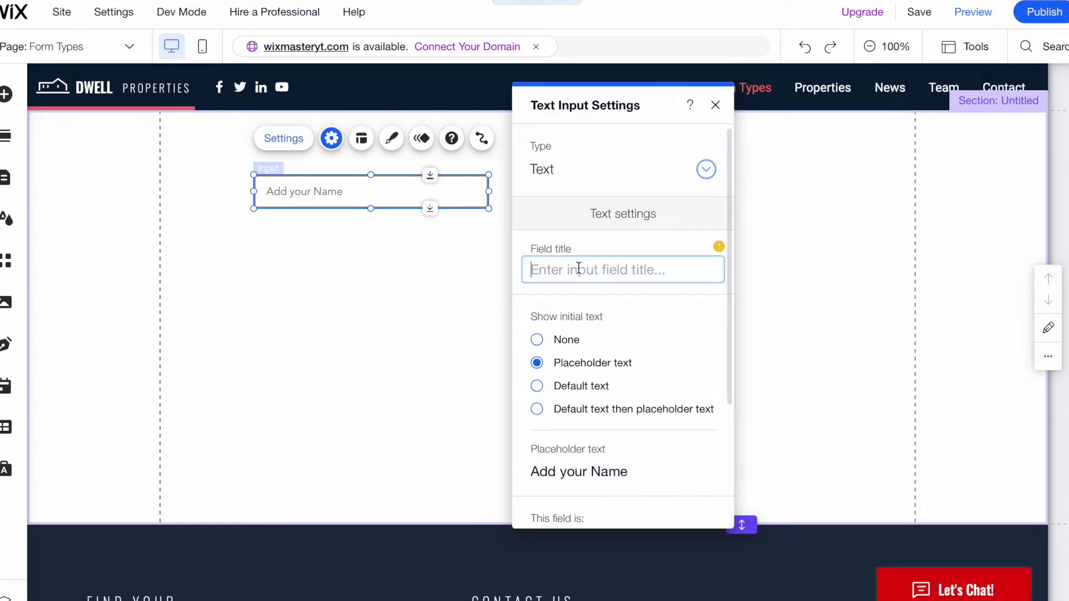
type("First Name")
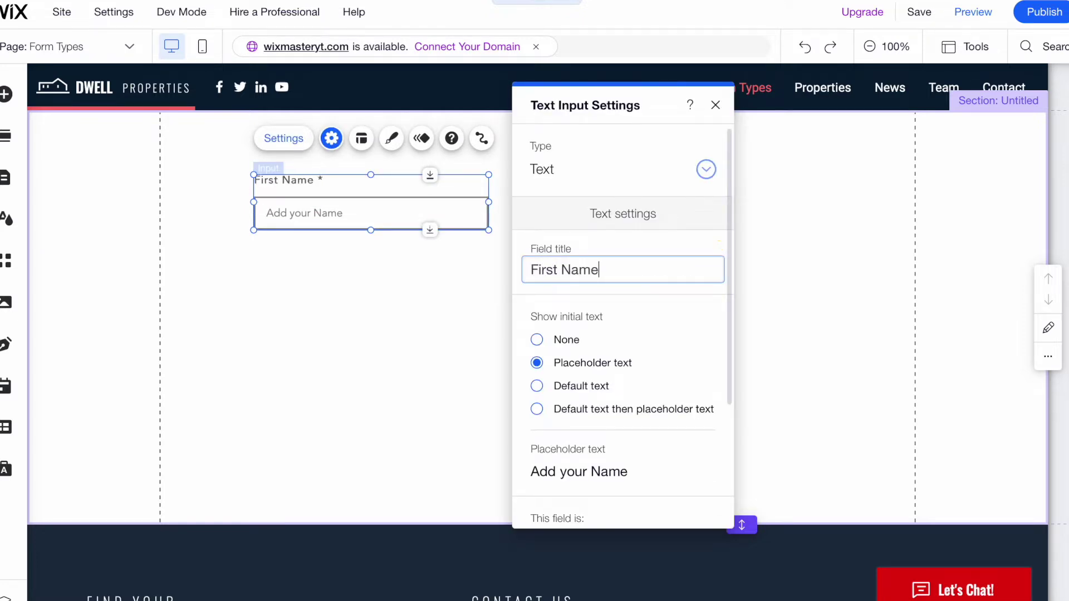
type(":")
left_click(640, 206)
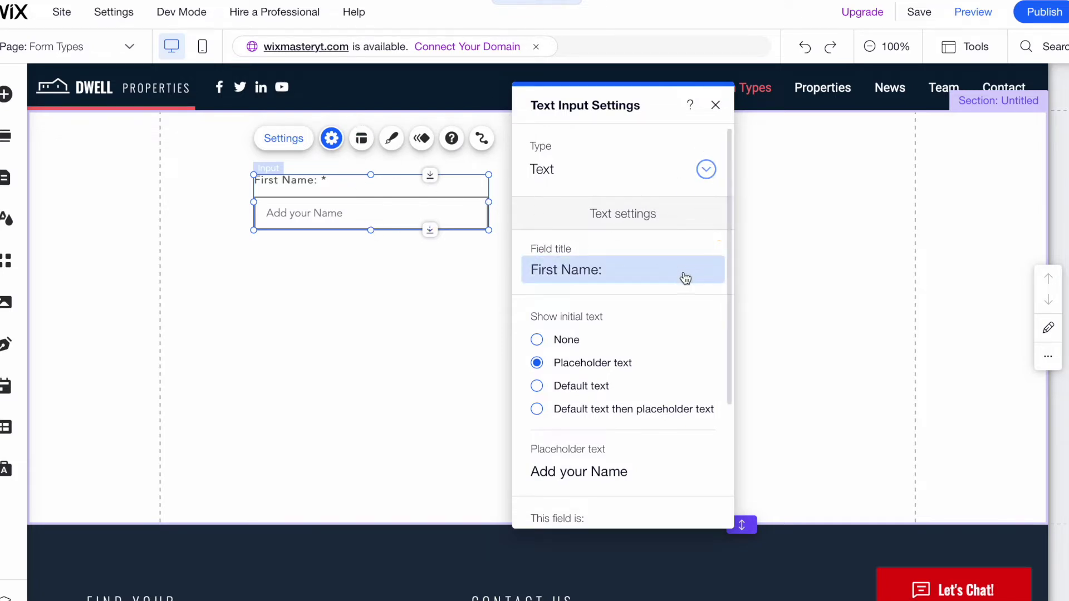
left_click_drag(728, 312, 735, 380)
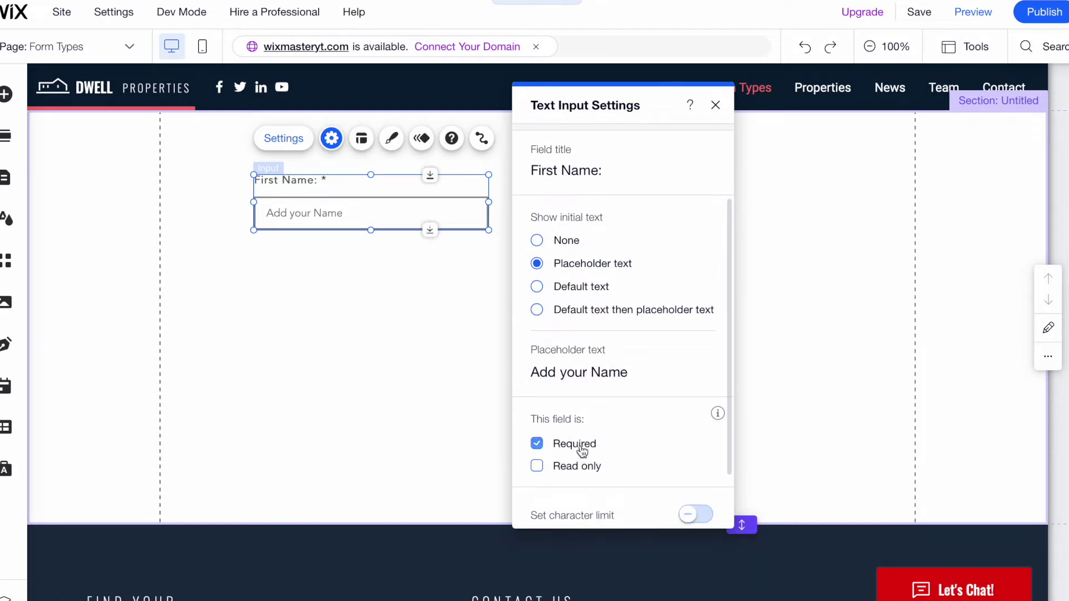
left_click(716, 105)
Add a second text input and title it 'Last Name'.
left_click(6, 94)
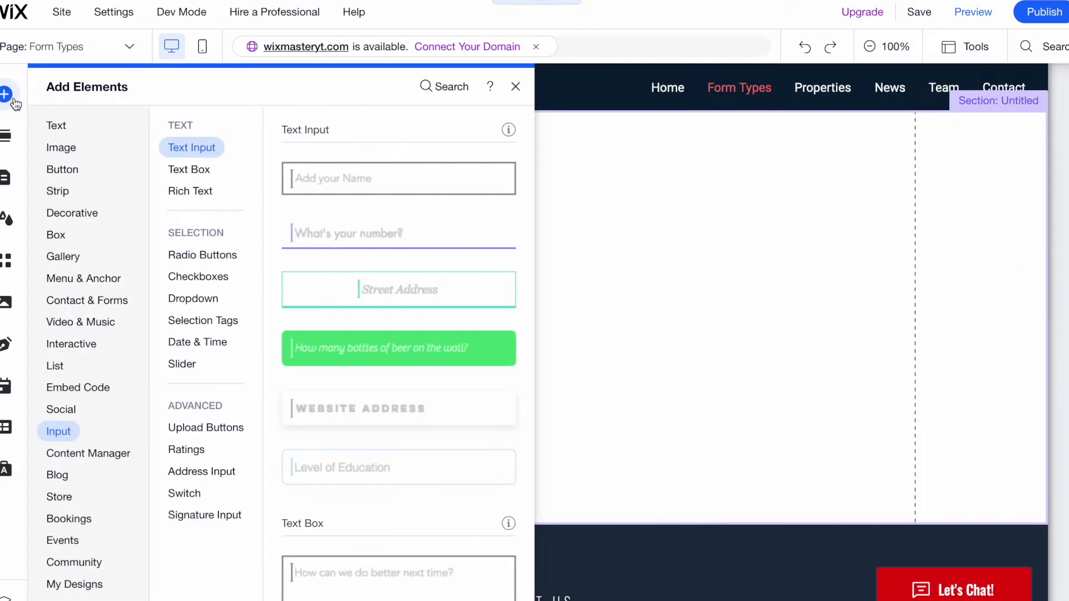
left_click_drag(382, 174, 585, 216)
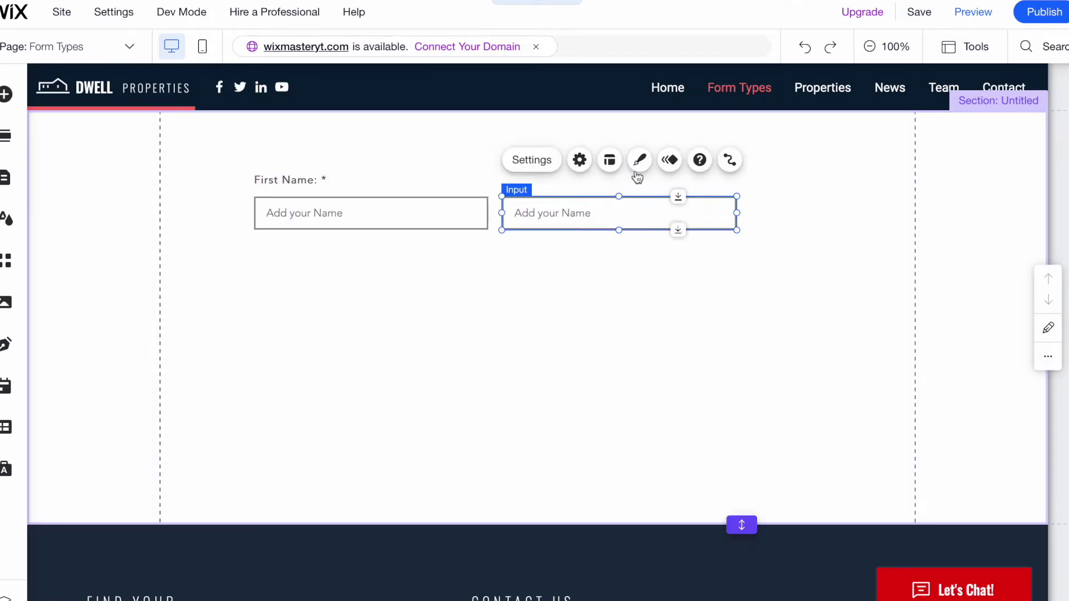
left_click(549, 167)
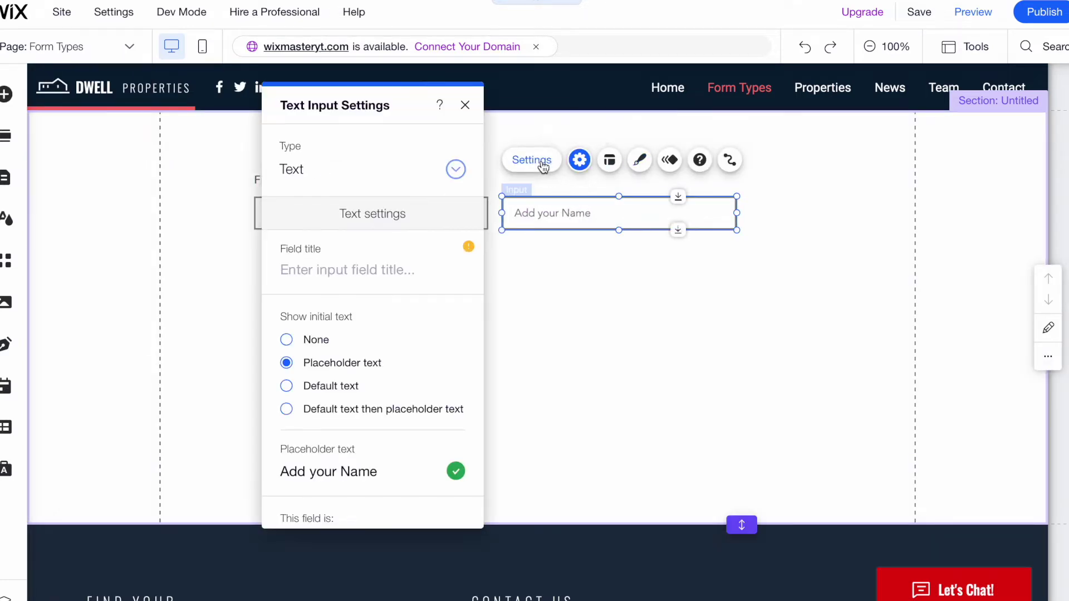
left_click(366, 259)
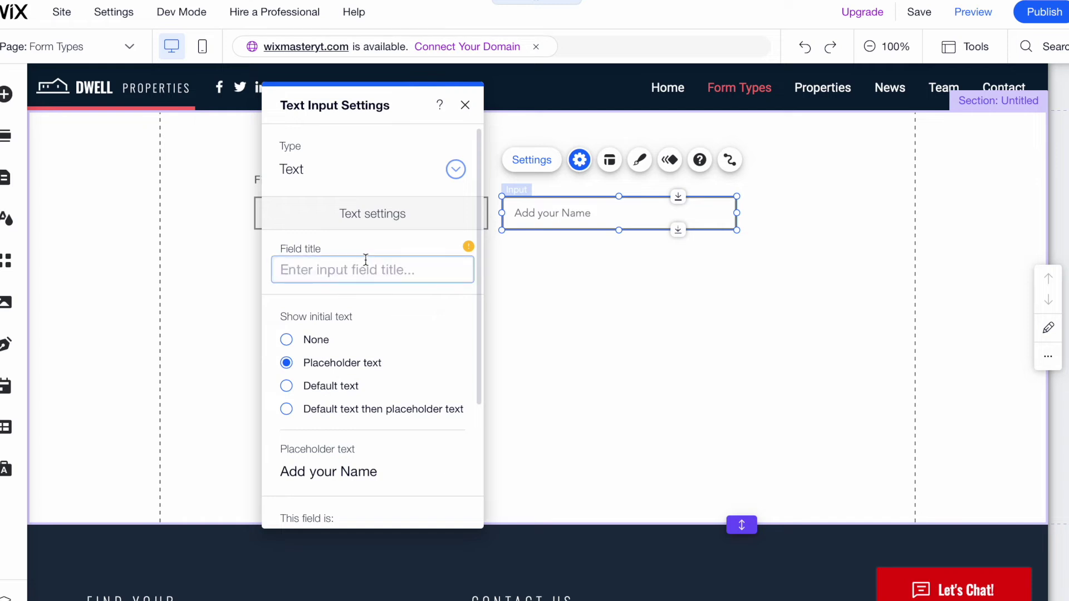
type("Last Name:")
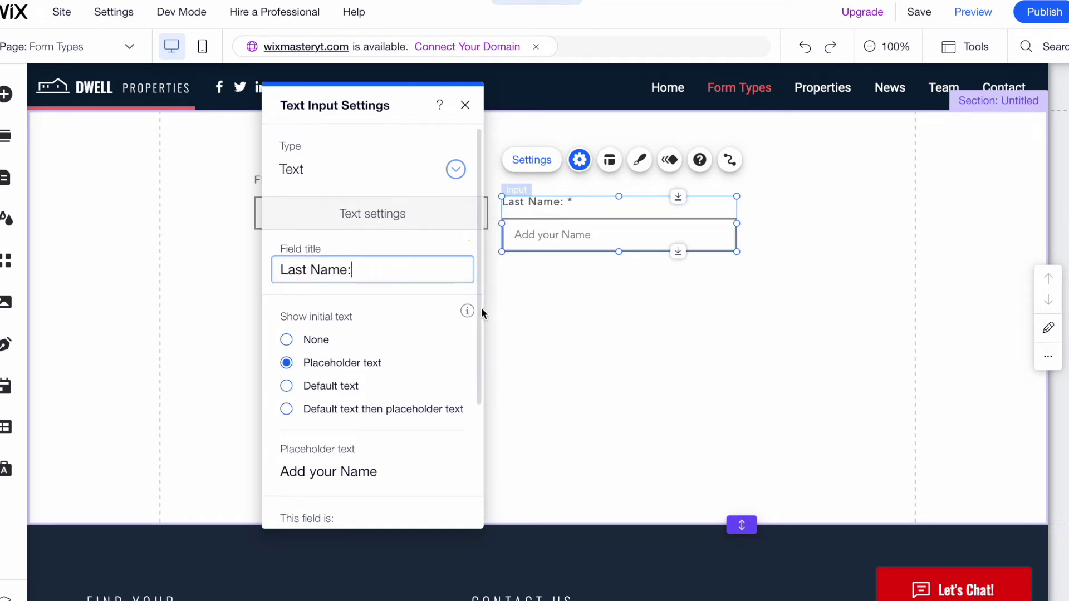
Make Last Name optional and line it up beside First Name.
left_click_drag(480, 310, 479, 477)
scroll(437, 350, "up", 3)
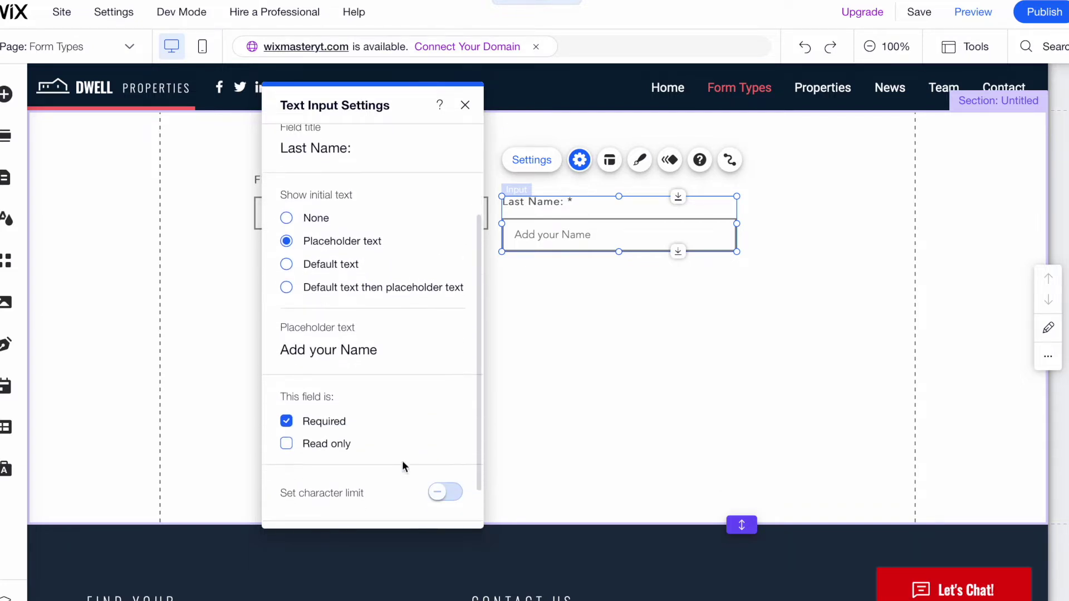
left_click(286, 421)
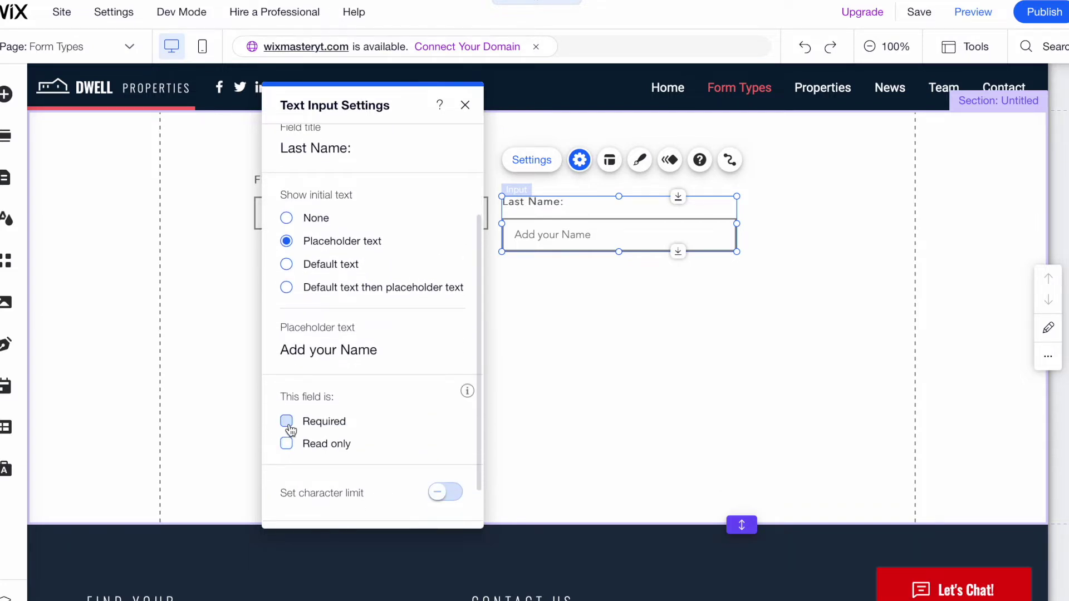
left_click(466, 106)
left_click_drag(567, 234, 562, 212)
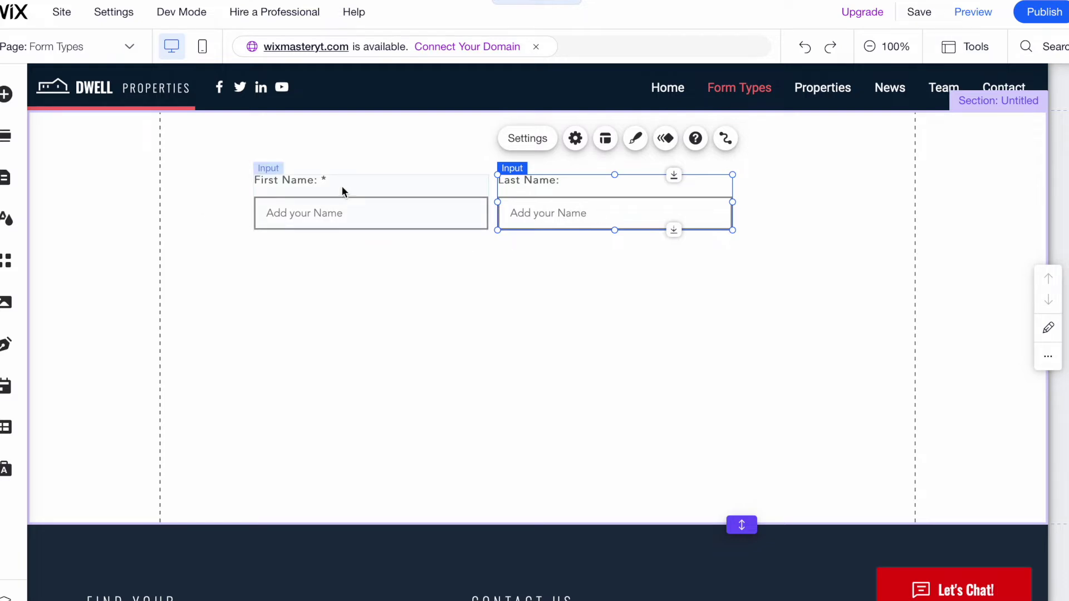
left_click(124, 186)
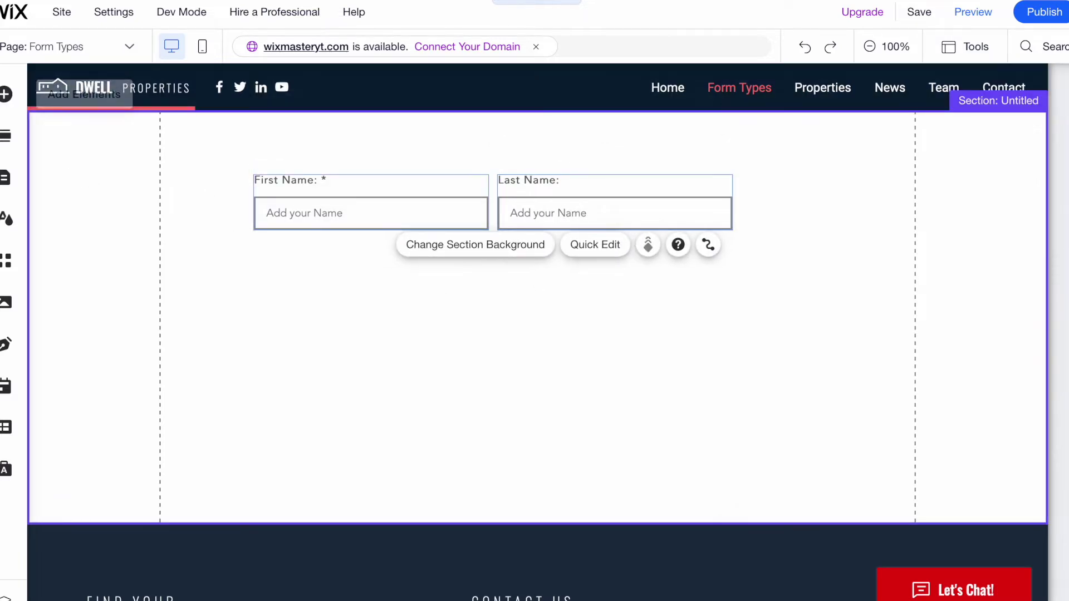
Place a text box below the name fields and widen it to match their width.
left_click(4, 95)
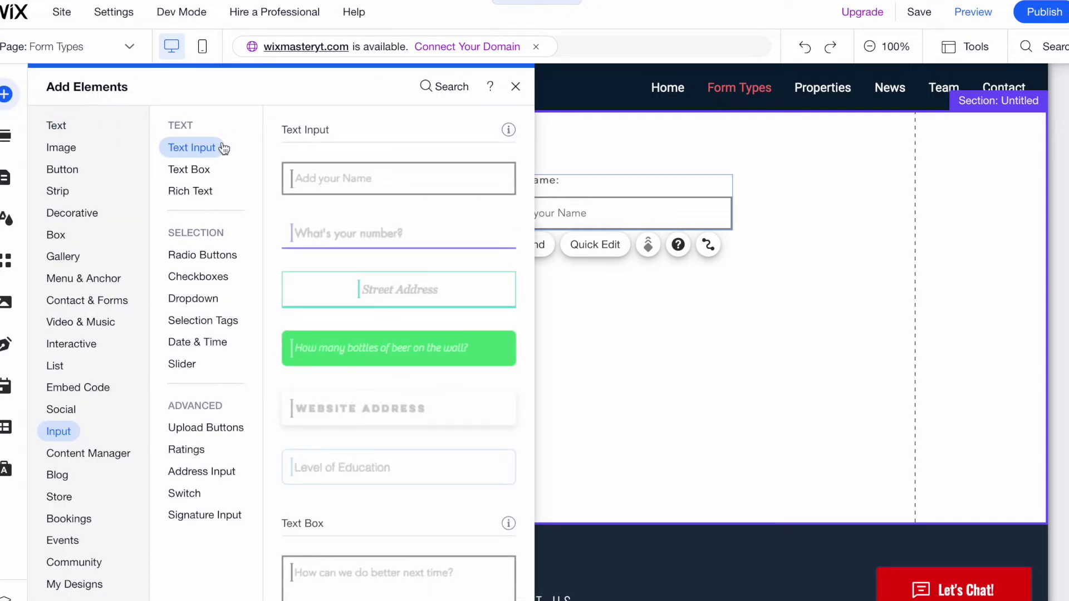
left_click(179, 171)
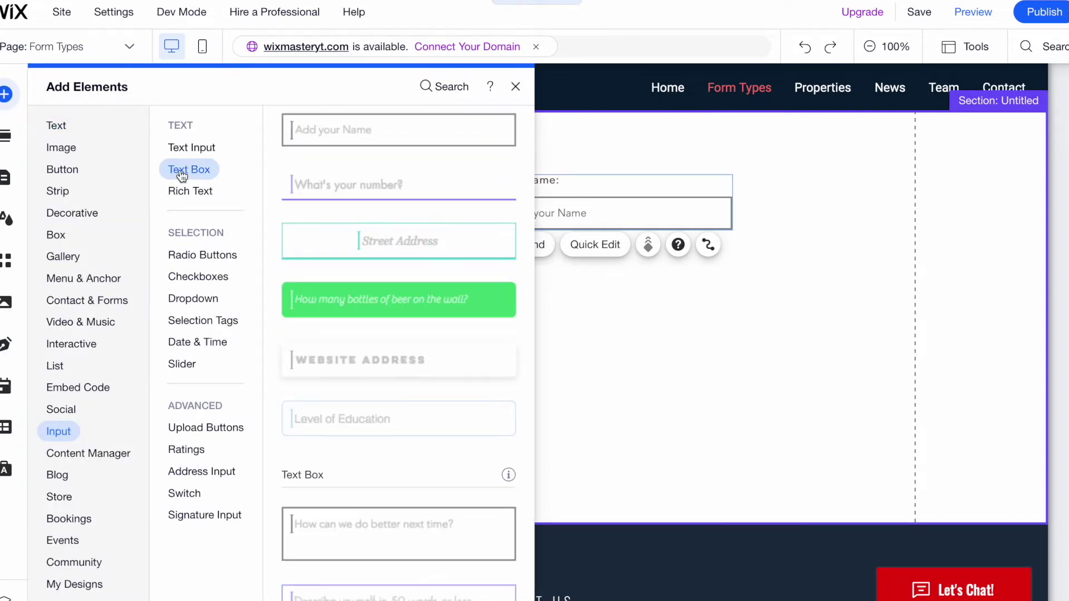
left_click_drag(312, 192, 544, 360)
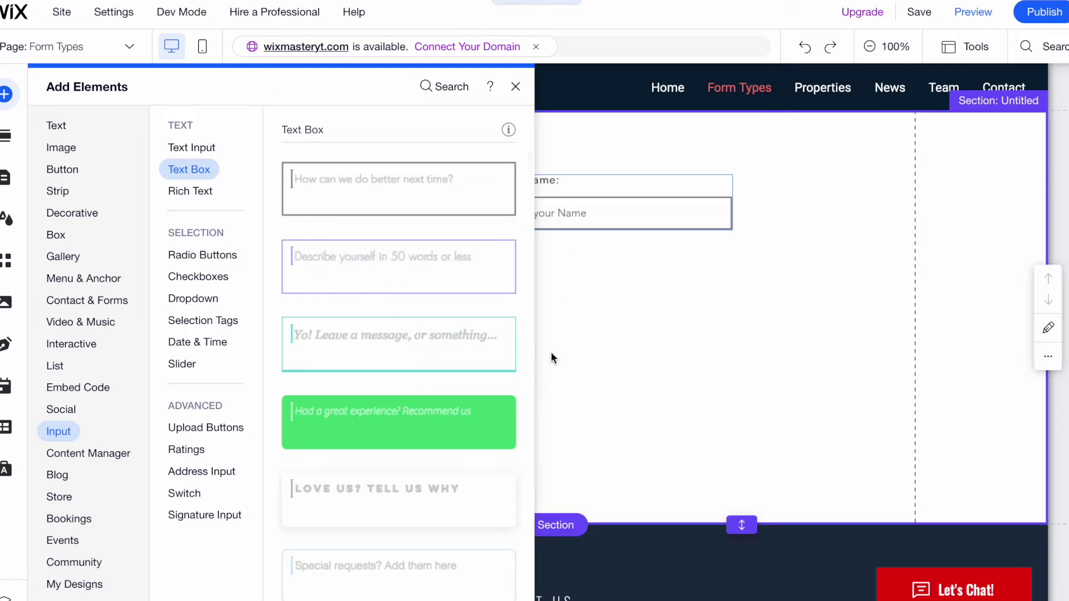
left_click_drag(449, 211, 386, 336)
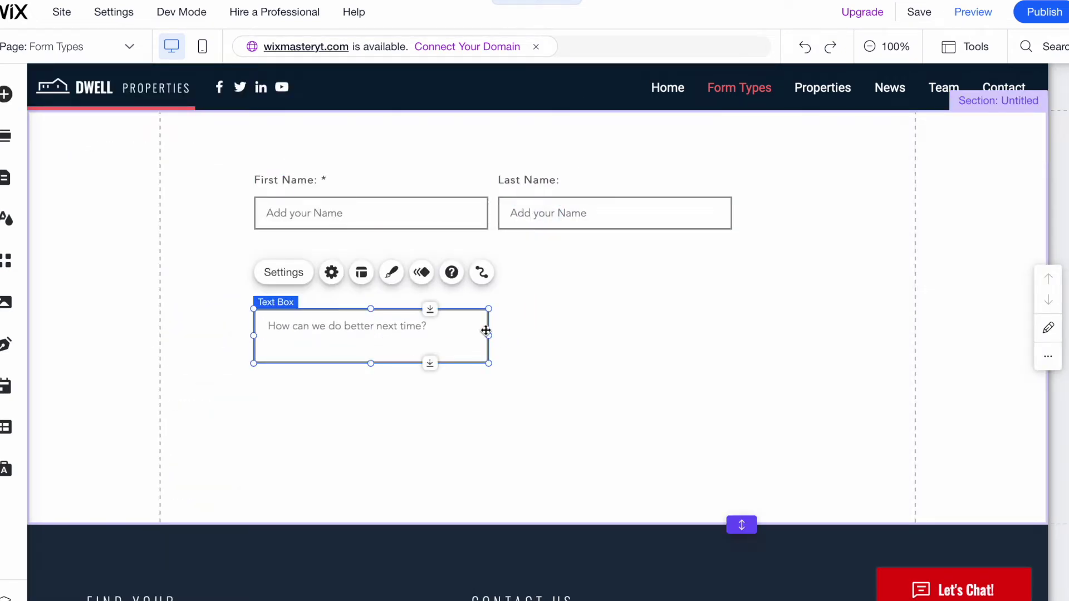
left_click_drag(491, 336, 733, 346)
Title the text box 'Write your message' and make it required.
left_click(295, 275)
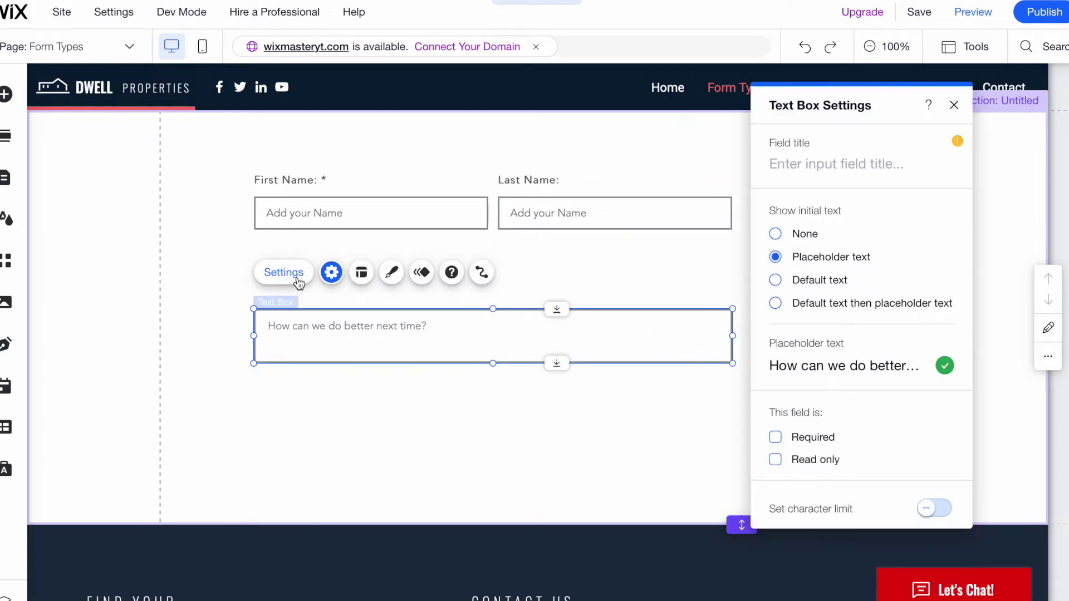
left_click(823, 164)
type("Wr")
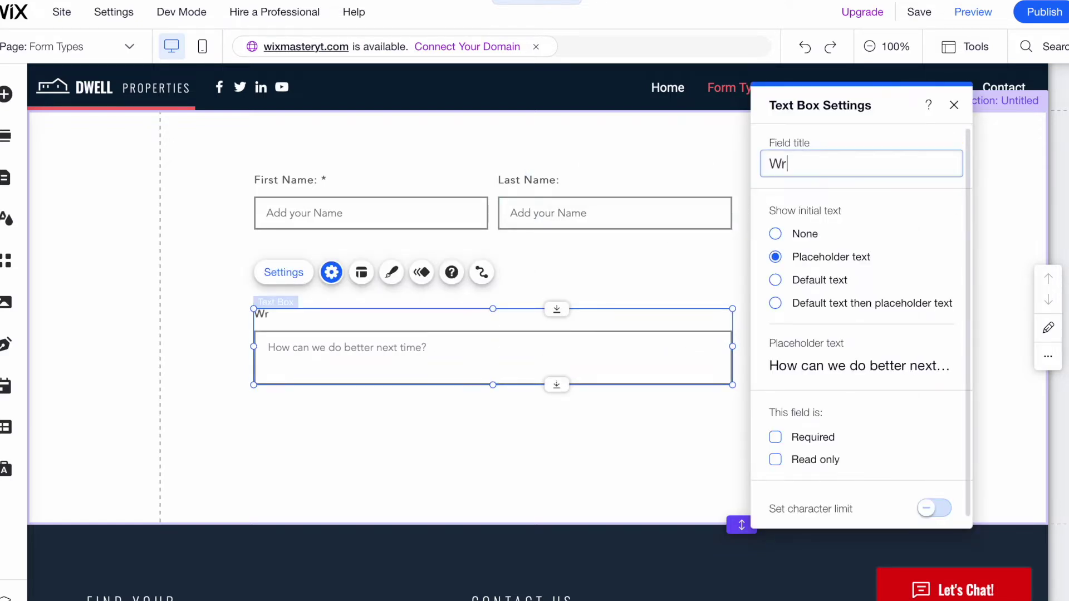
type("ite your message:")
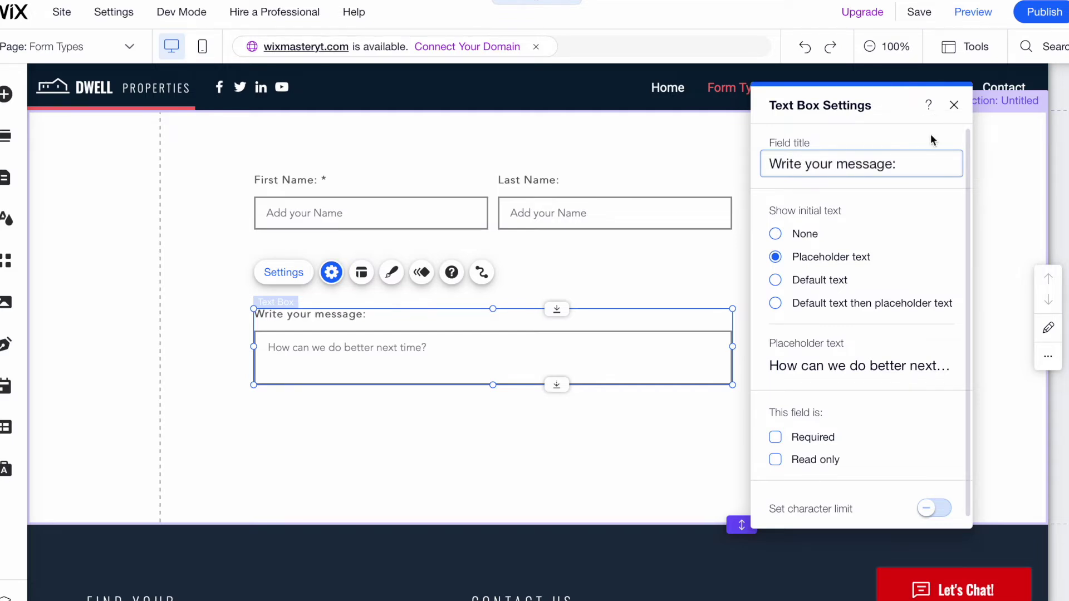
left_click(775, 437)
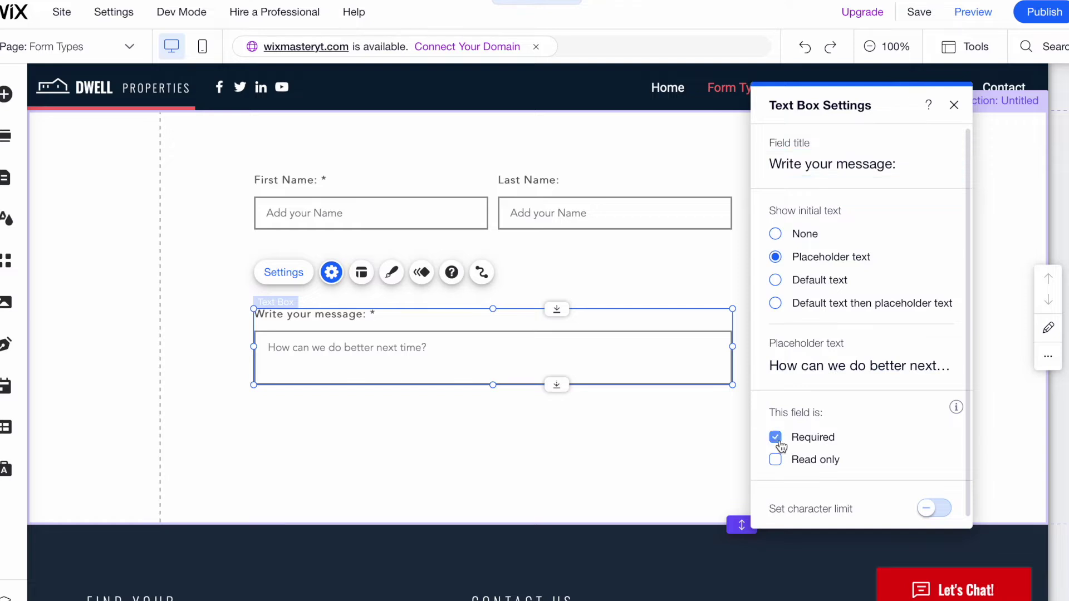
left_click(954, 105)
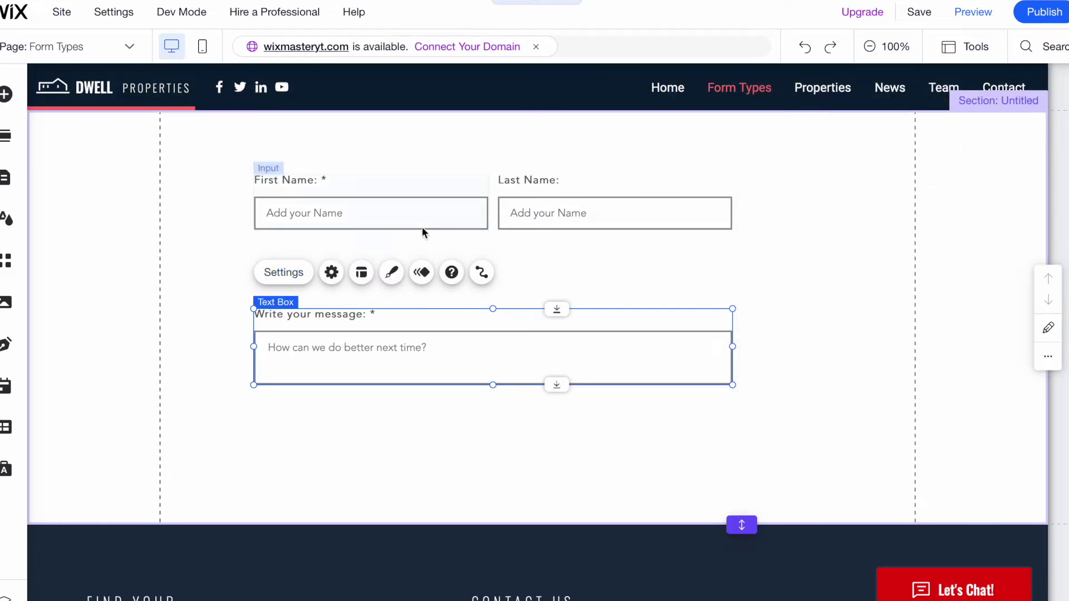
Place another 'Add your Name' text input between the name fields and the message box.
left_click(7, 94)
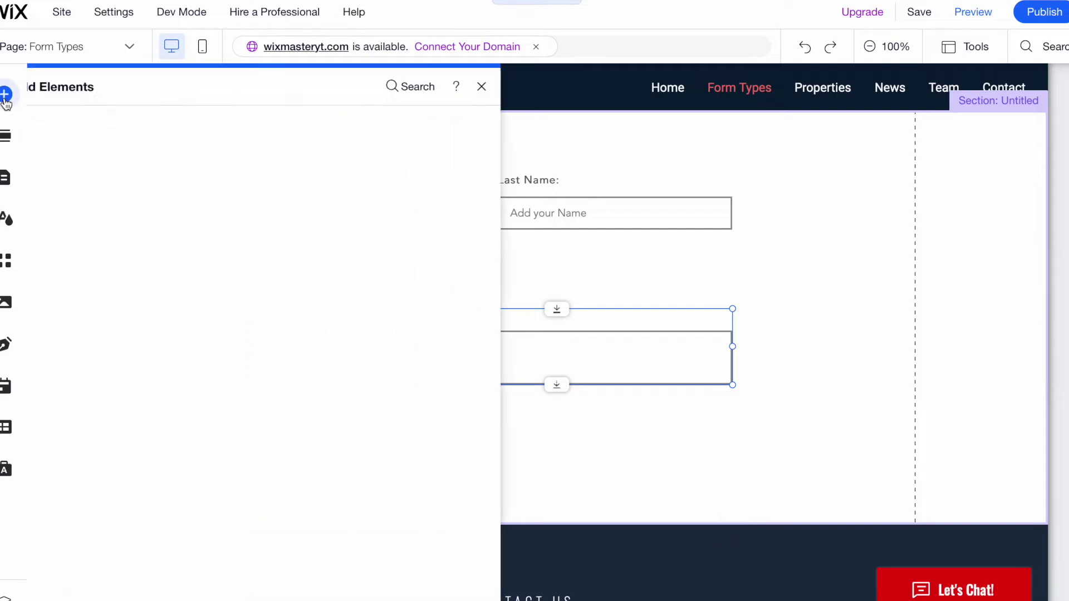
left_click(192, 147)
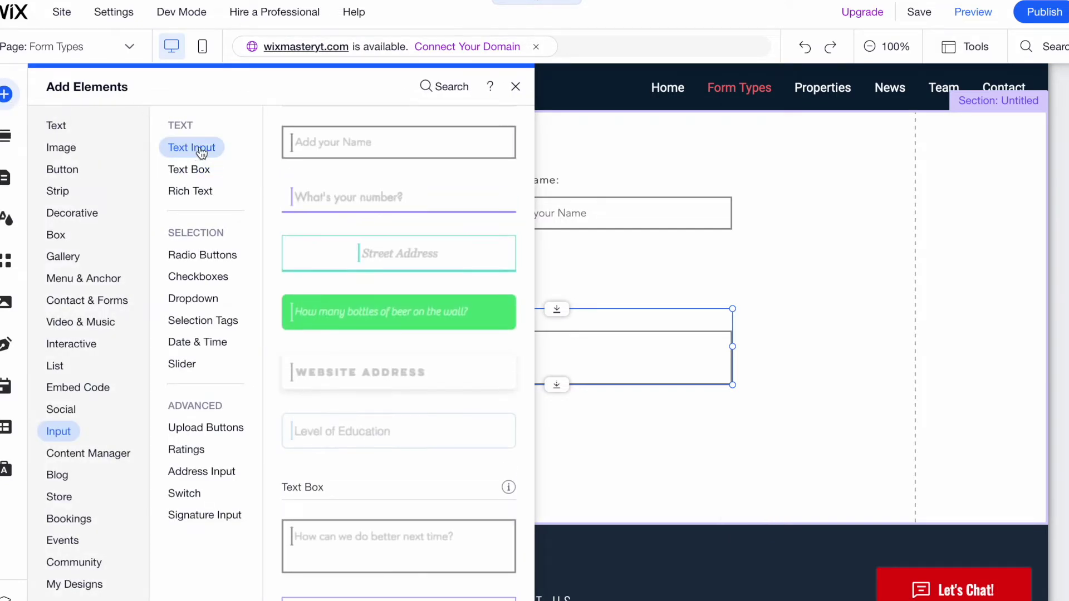
left_click_drag(329, 177, 502, 271)
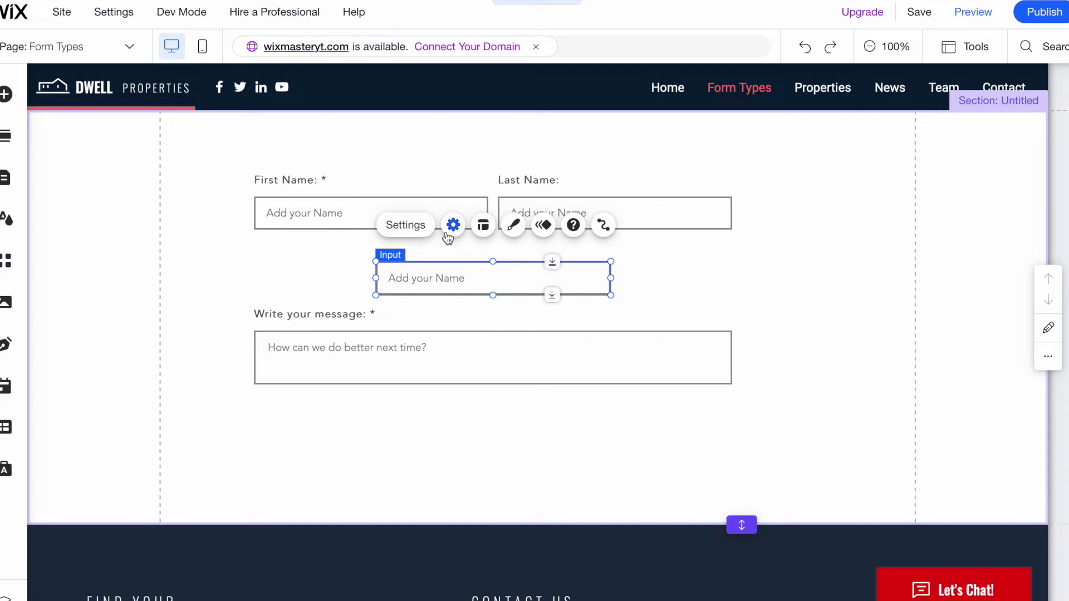
Change the new input's type to Email and title it 'Email'.
left_click(405, 225)
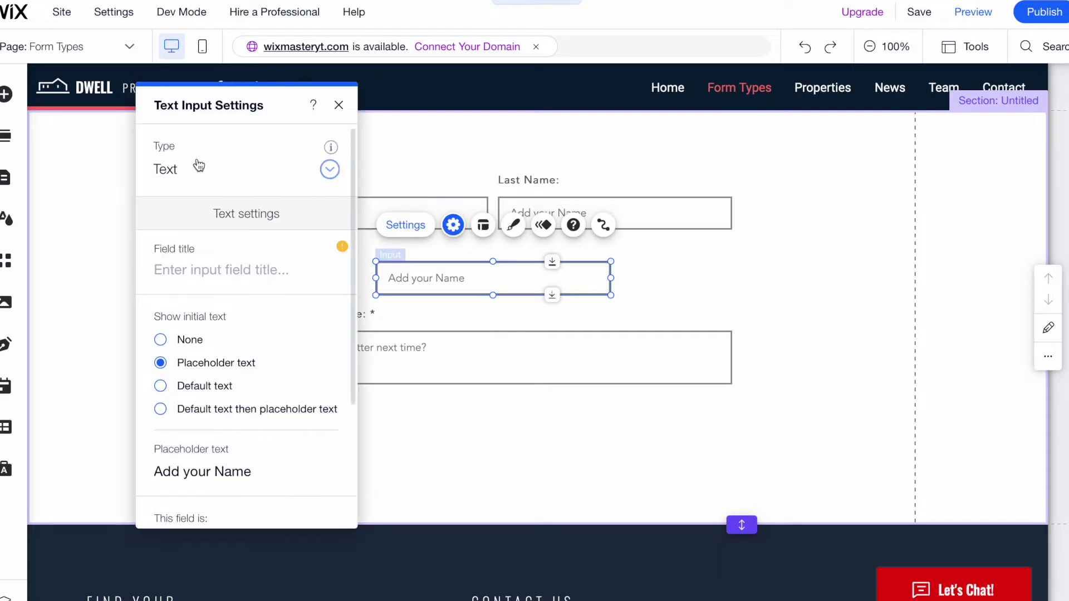
left_click(205, 176)
left_click(184, 250)
left_click(167, 269)
type("Ema")
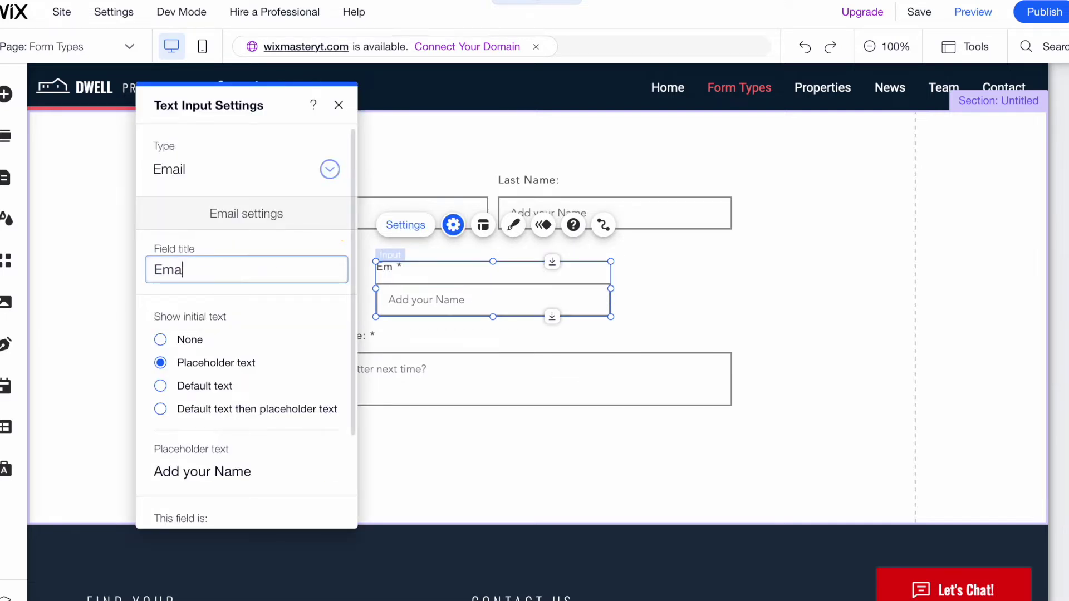
type("il:")
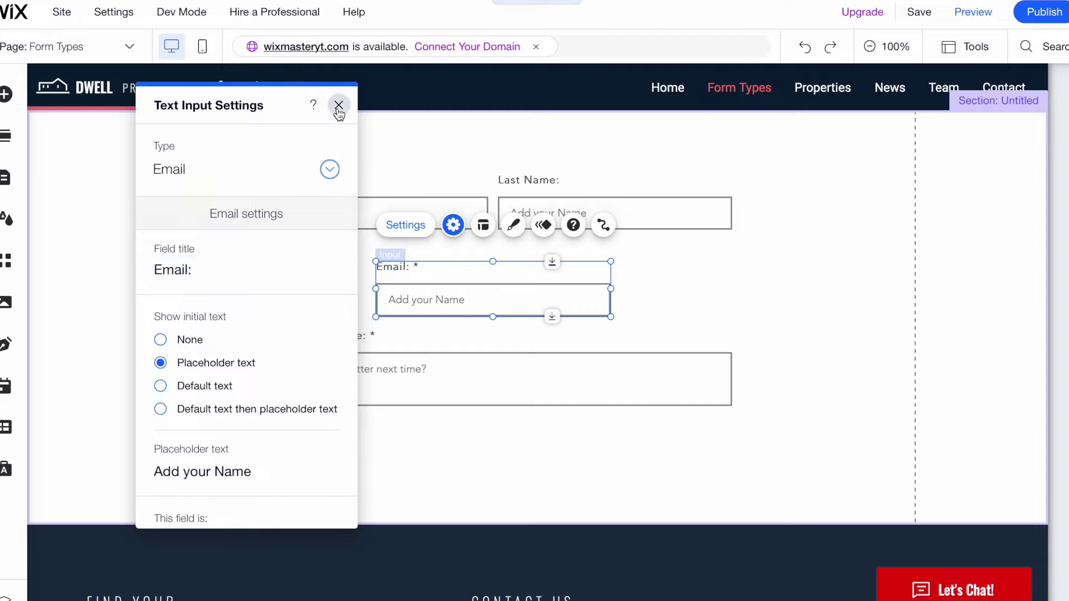
left_click(338, 104)
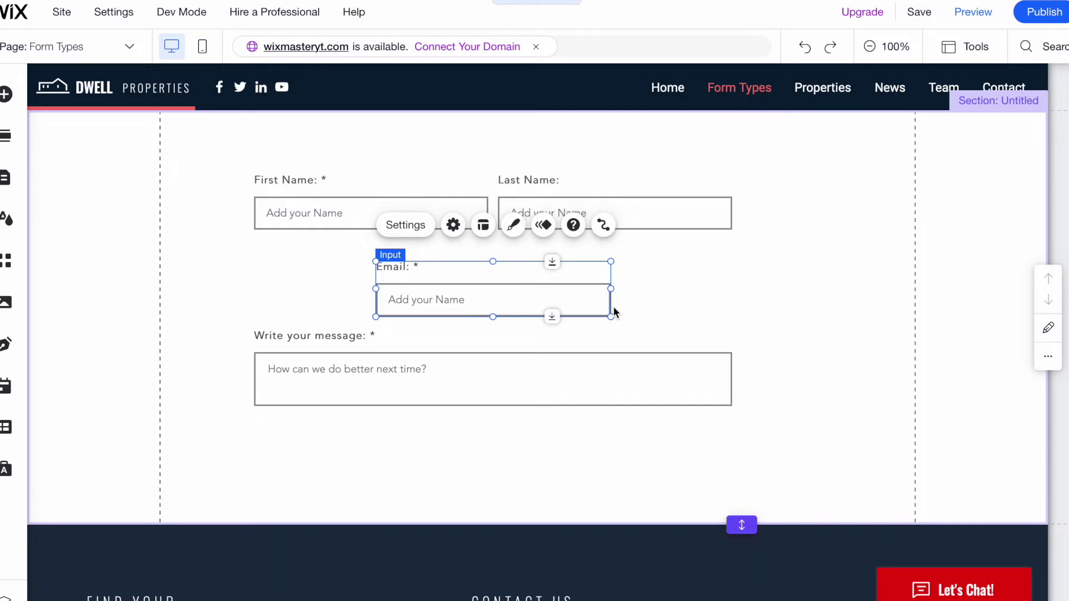
left_click(735, 257)
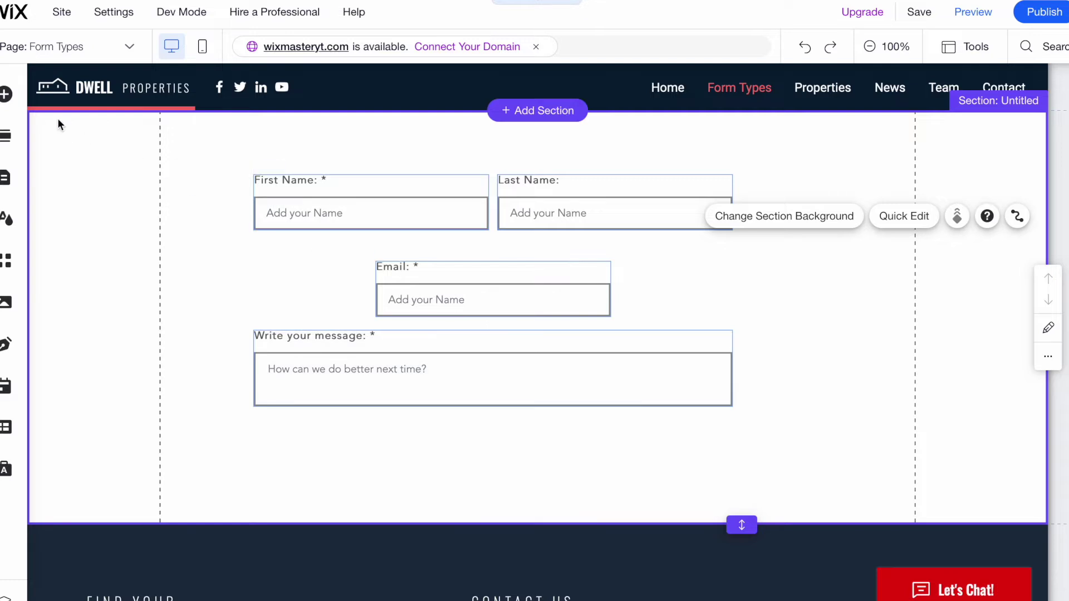
Add a red outlined button labelled 'Submit' below the message box, then open the Content Manager.
left_click(5, 96)
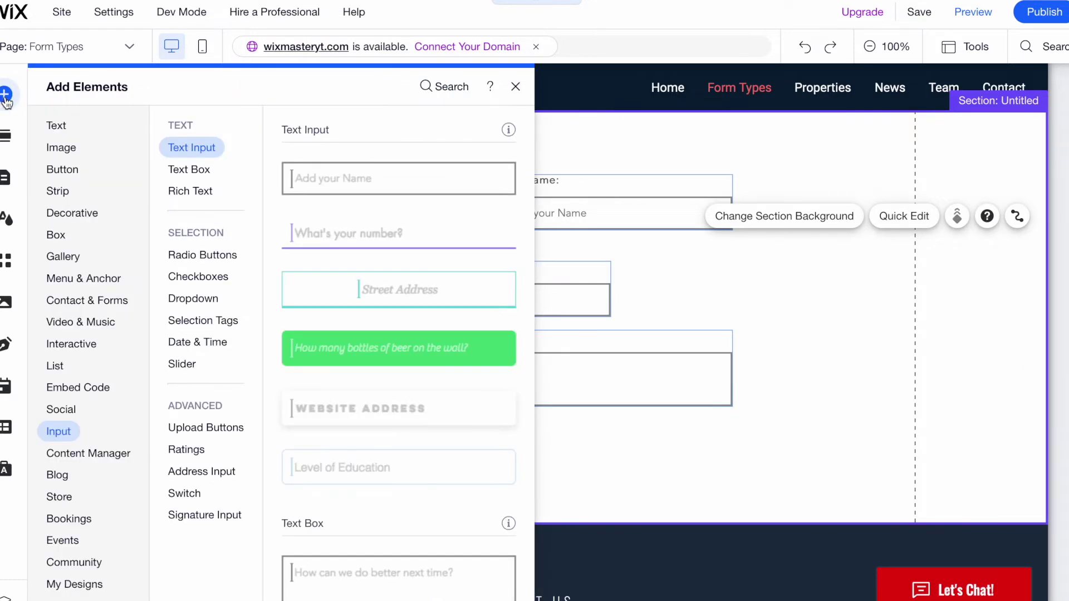
left_click(69, 171)
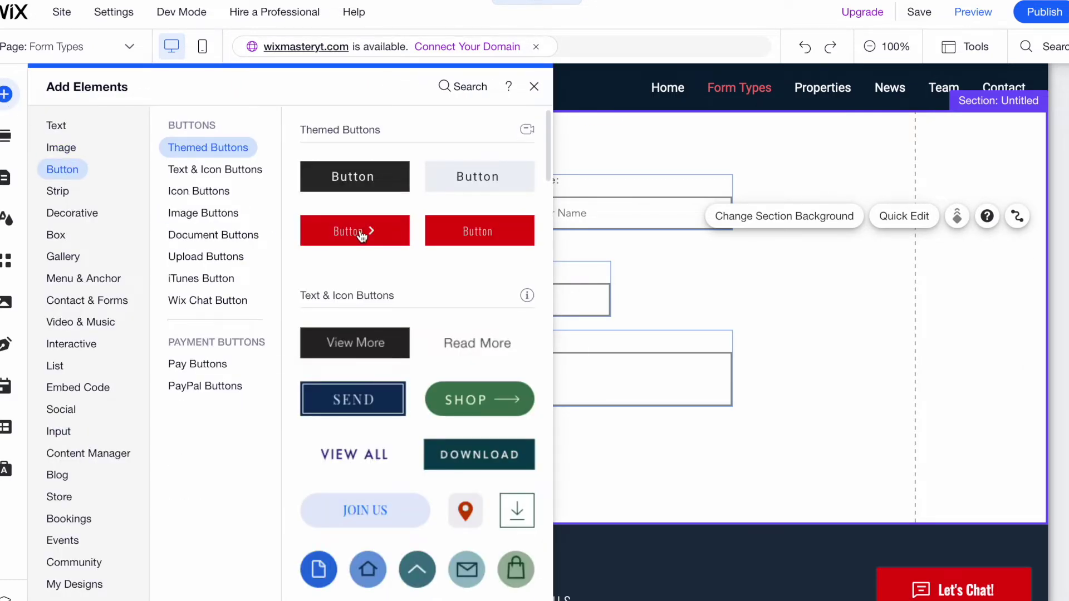
left_click_drag(362, 232, 510, 441)
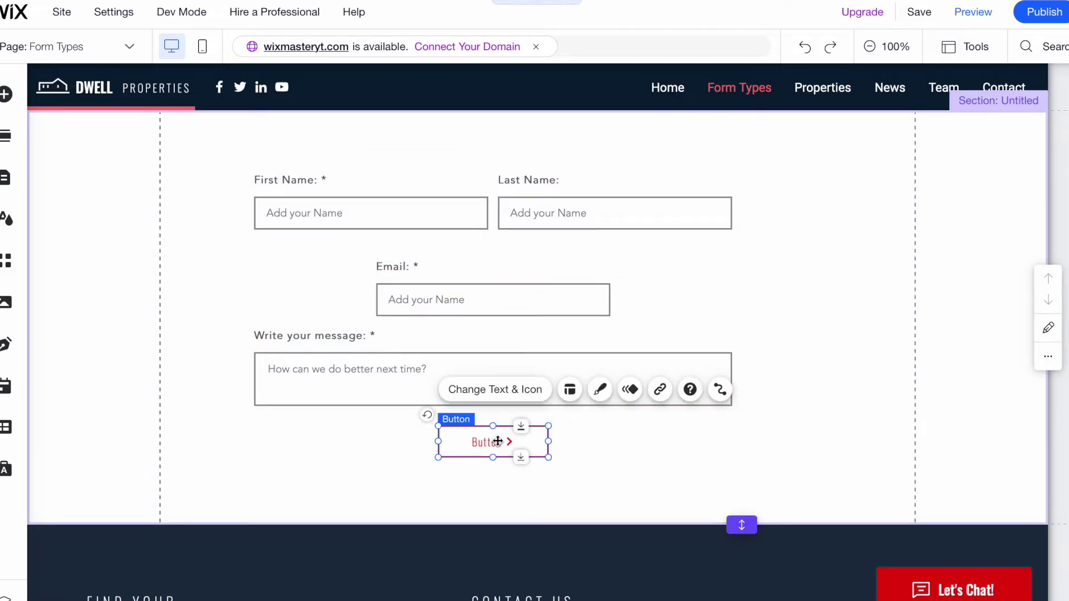
double_click(498, 441)
type("Submit")
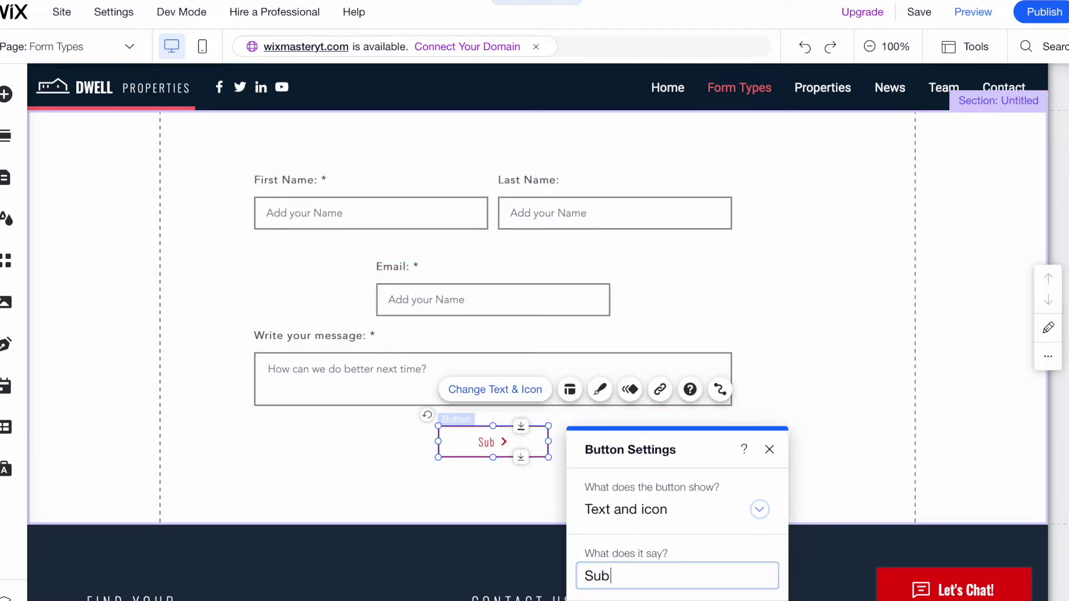
left_click(786, 379)
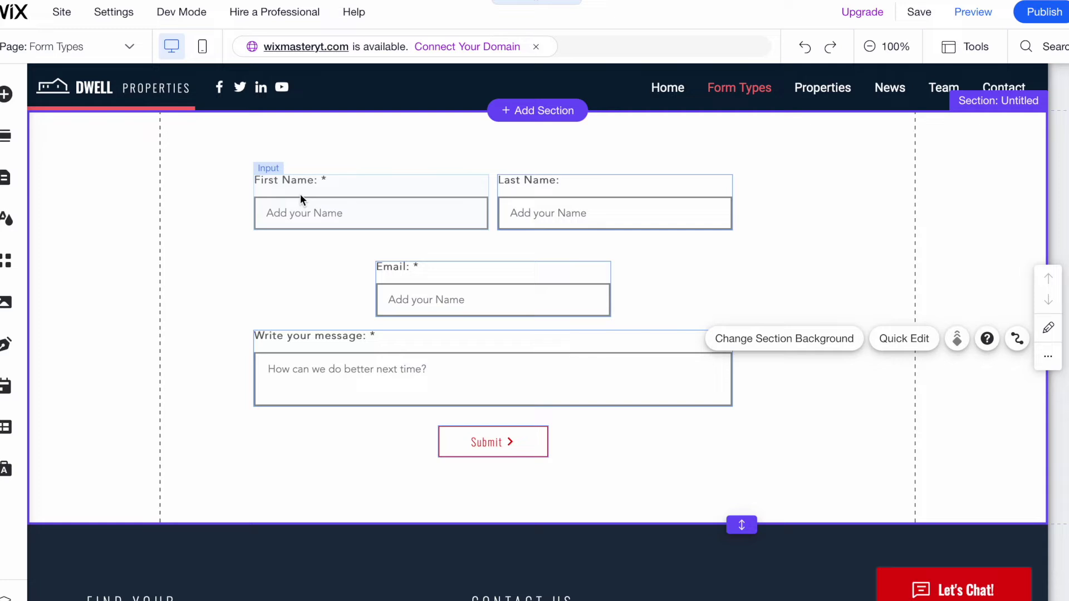
left_click(6, 433)
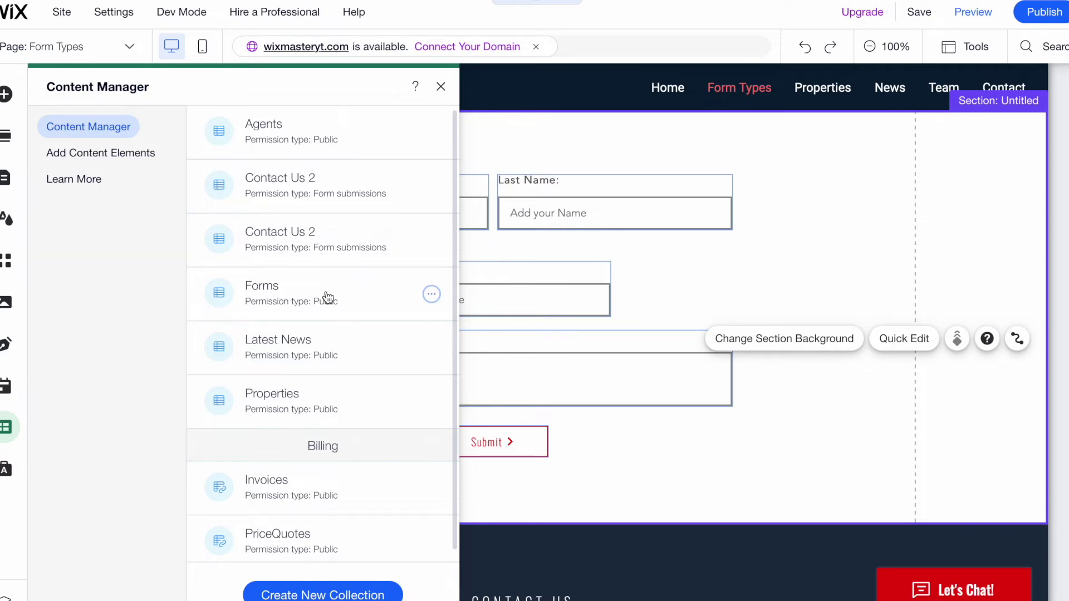
Inspect the Forms collection, keeping the Last Name field's type as Text.
left_click(359, 298)
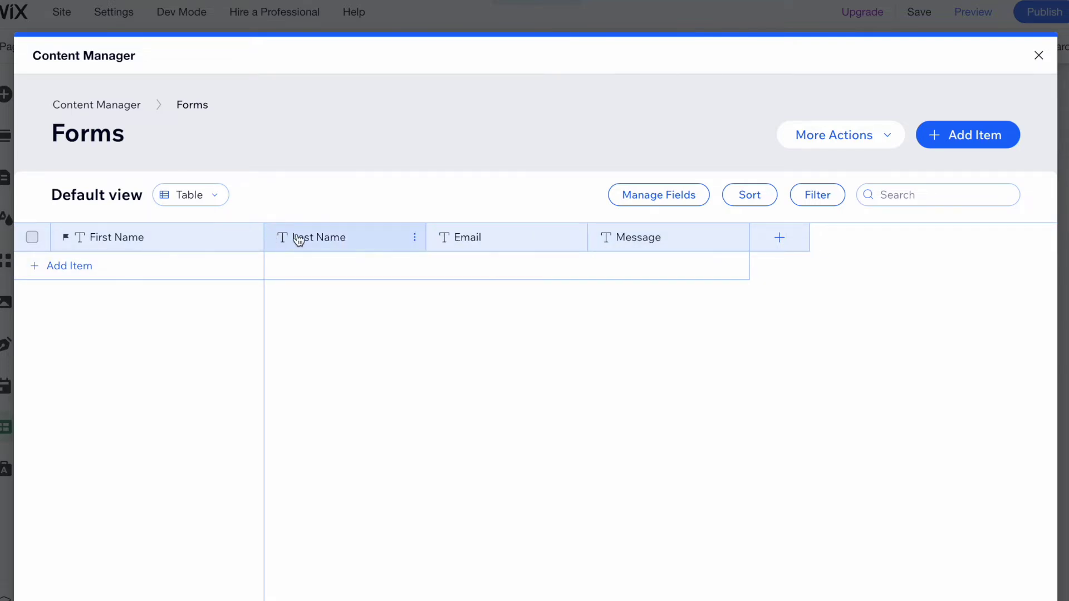
left_click(351, 241)
left_click(358, 272)
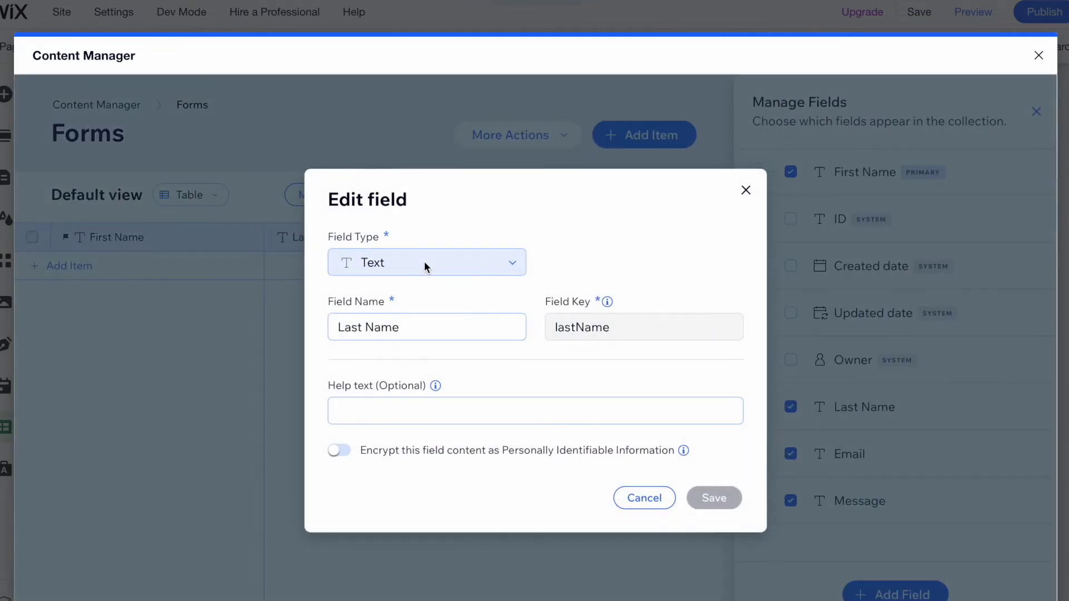
left_click(487, 265)
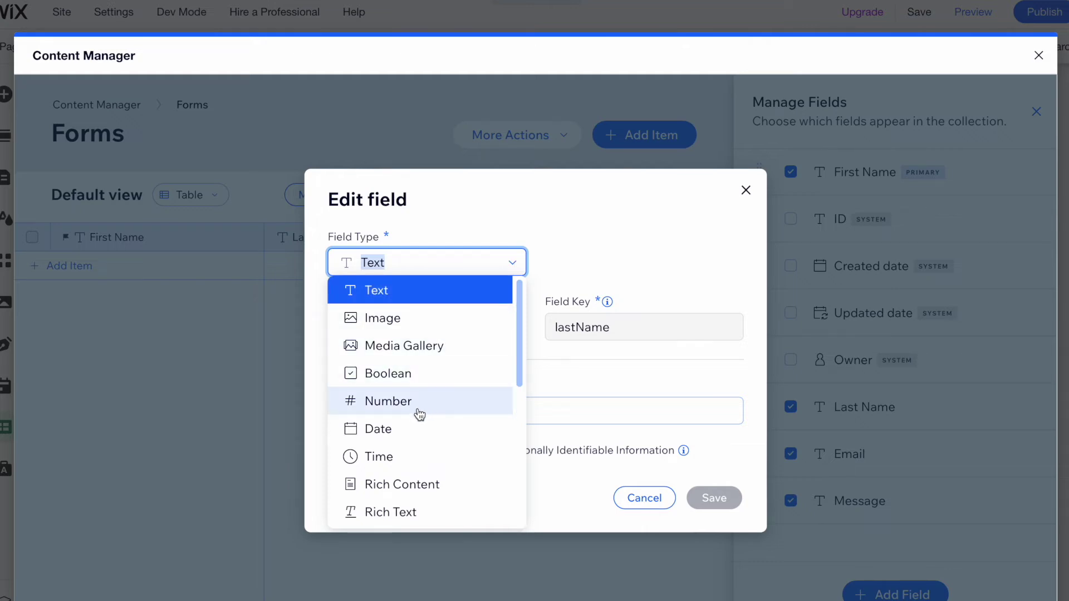
left_click(420, 298)
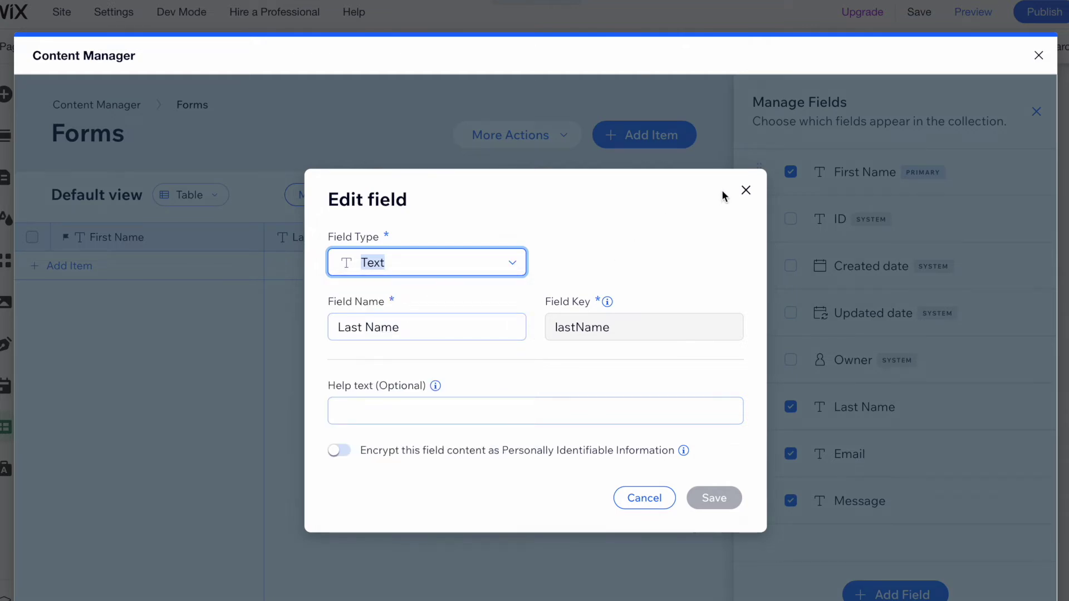
left_click(746, 190)
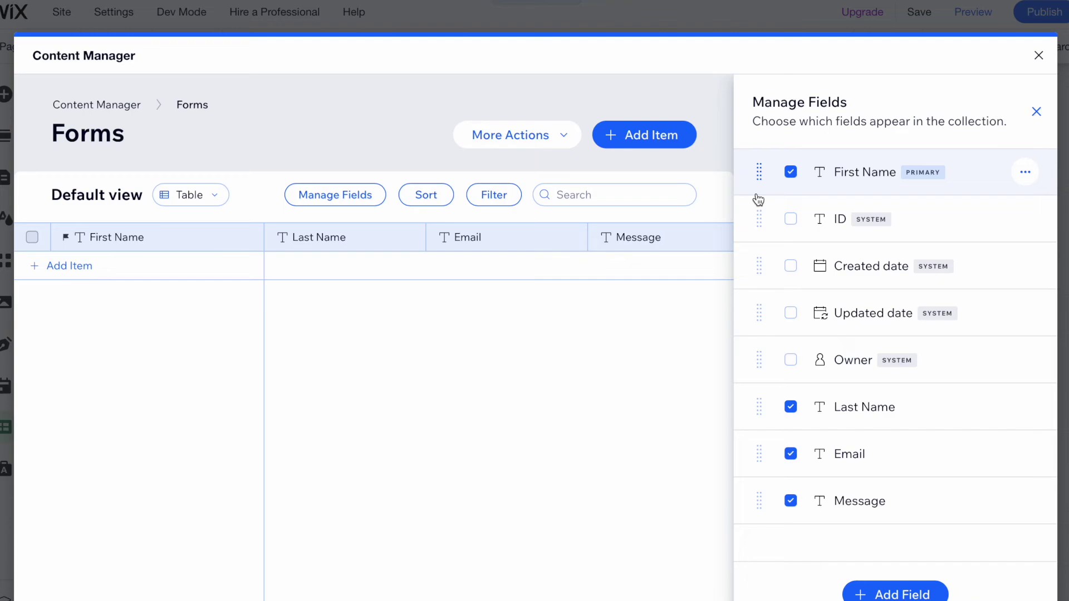
left_click(1039, 54)
Select the First Name input and open its Connect to Data settings.
left_click(667, 368)
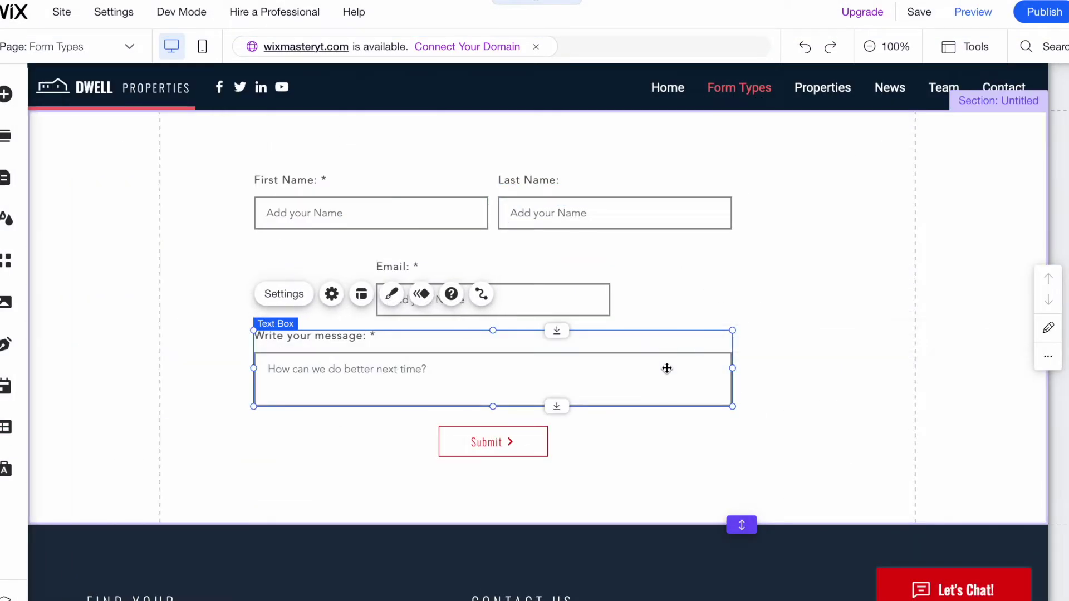
left_click(392, 206)
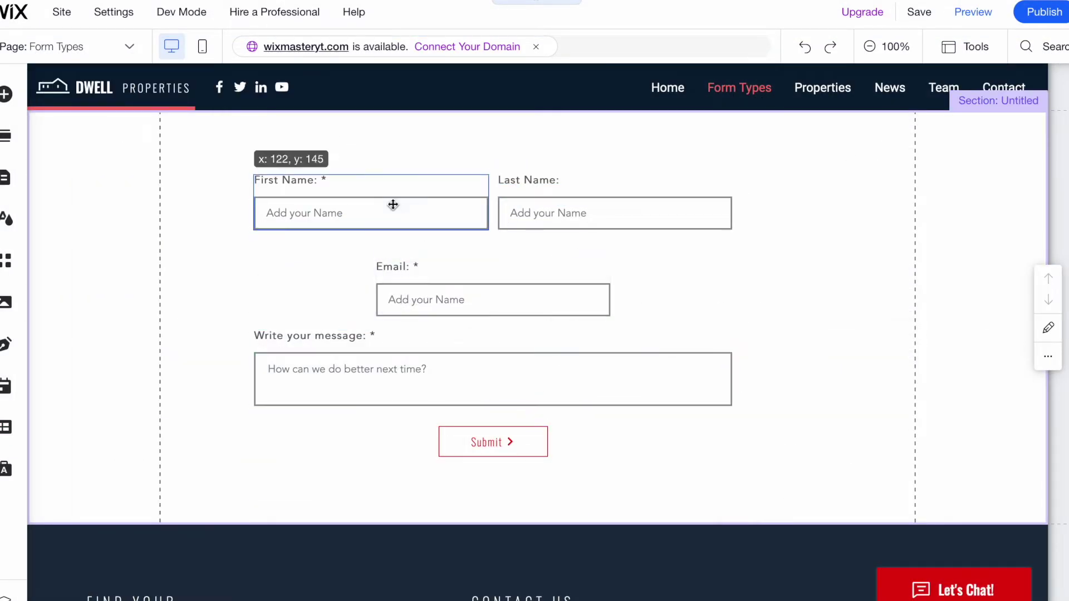
left_click(595, 194)
left_click(507, 303)
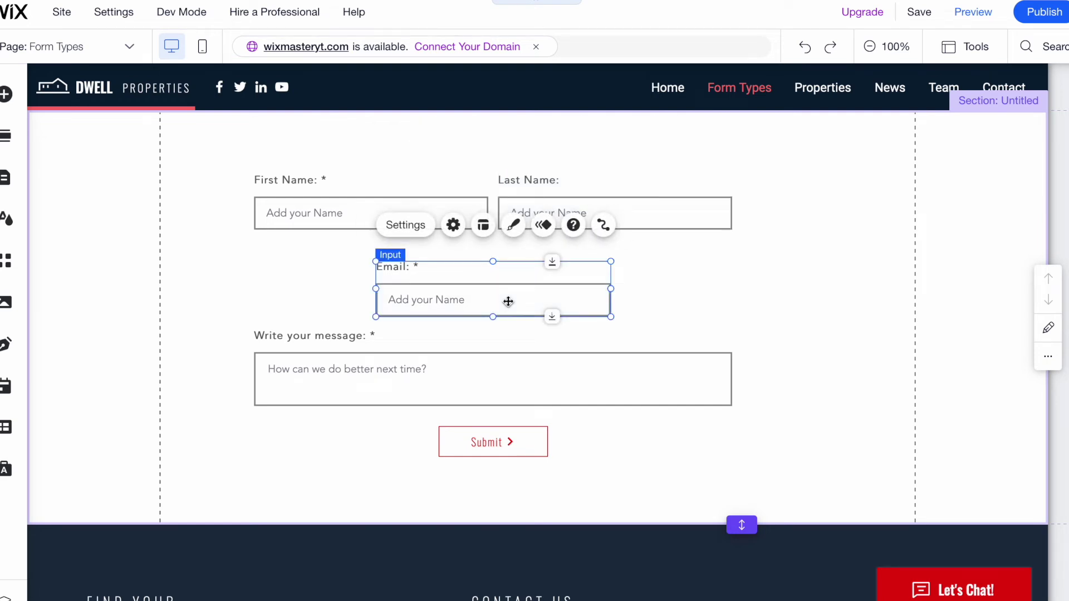
left_click(340, 213)
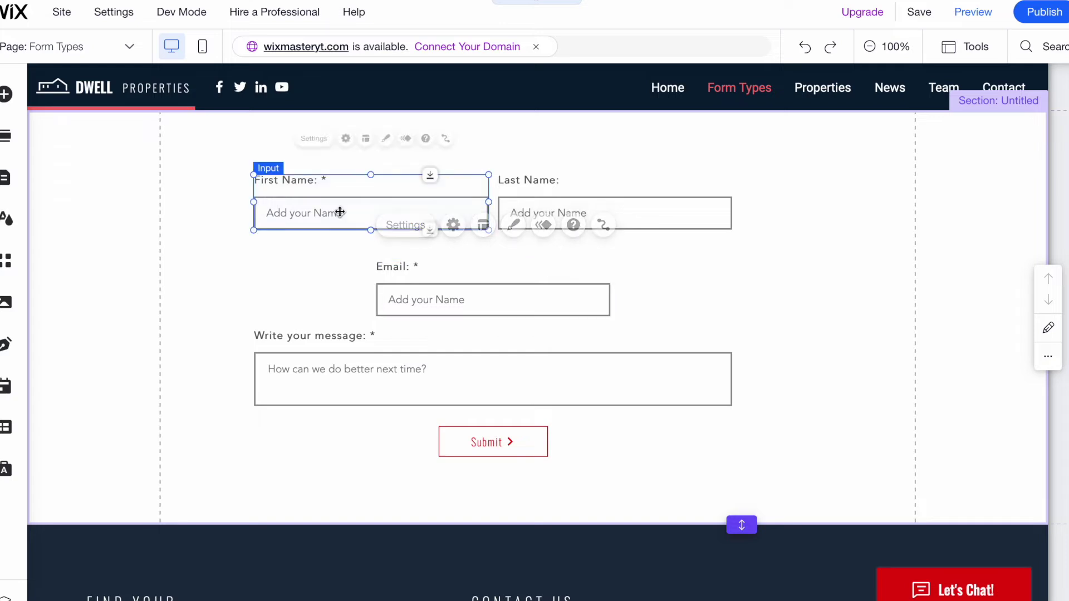
left_click(482, 139)
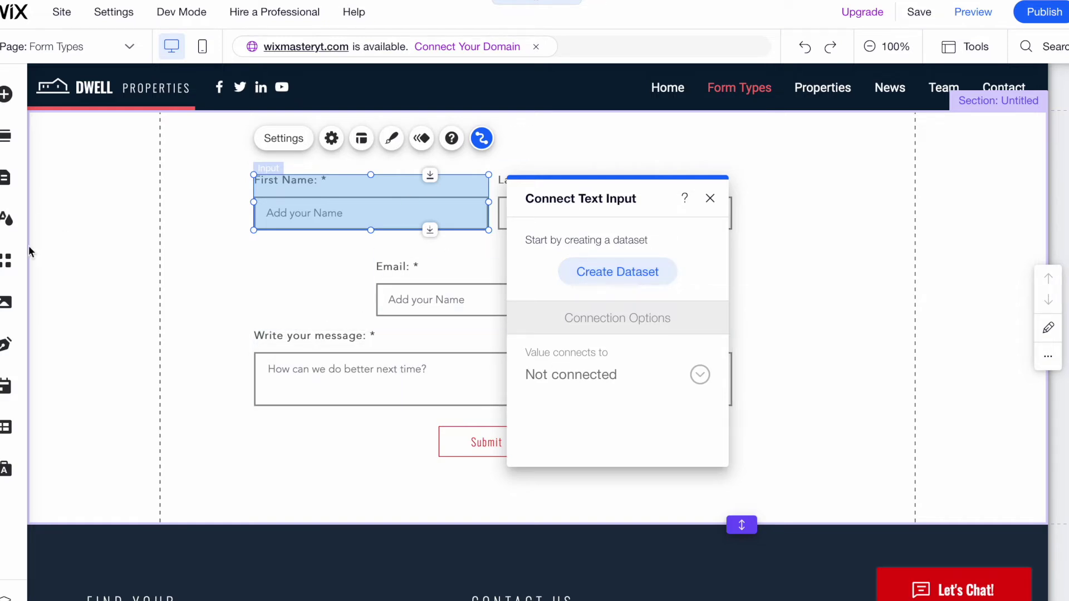
Create a dataset from the Forms collection and bind the input's value to First Name.
left_click(664, 278)
left_click_drag(719, 270, 795, 250)
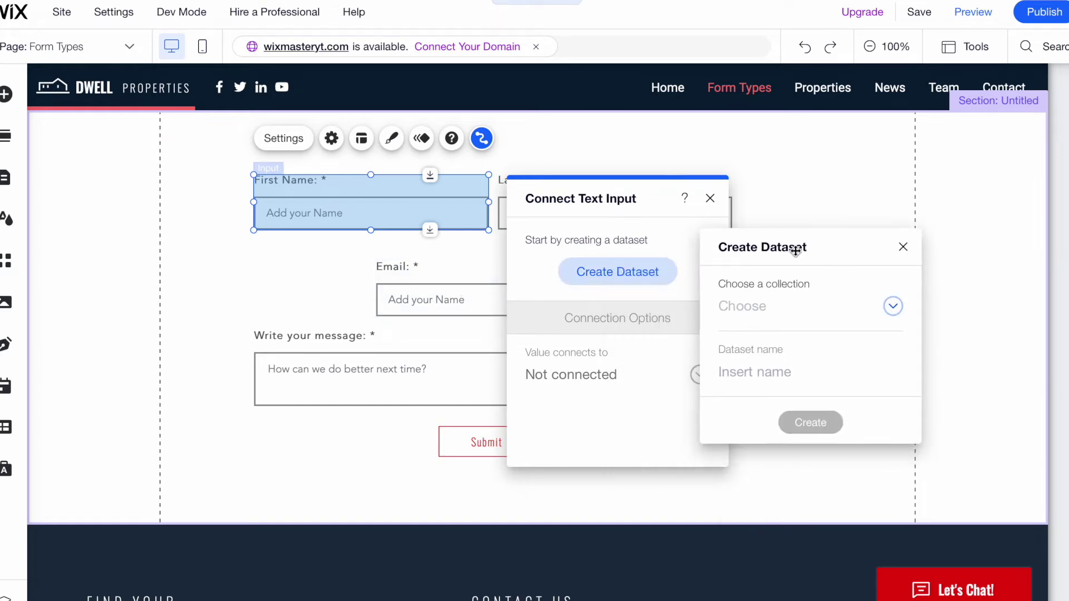
left_click(796, 308)
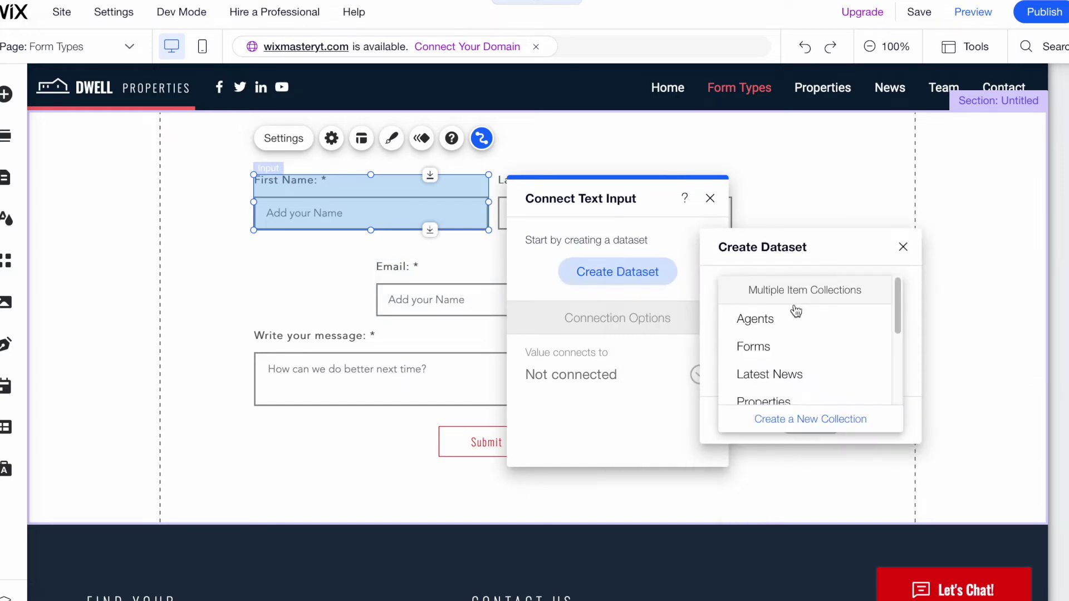
left_click(802, 351)
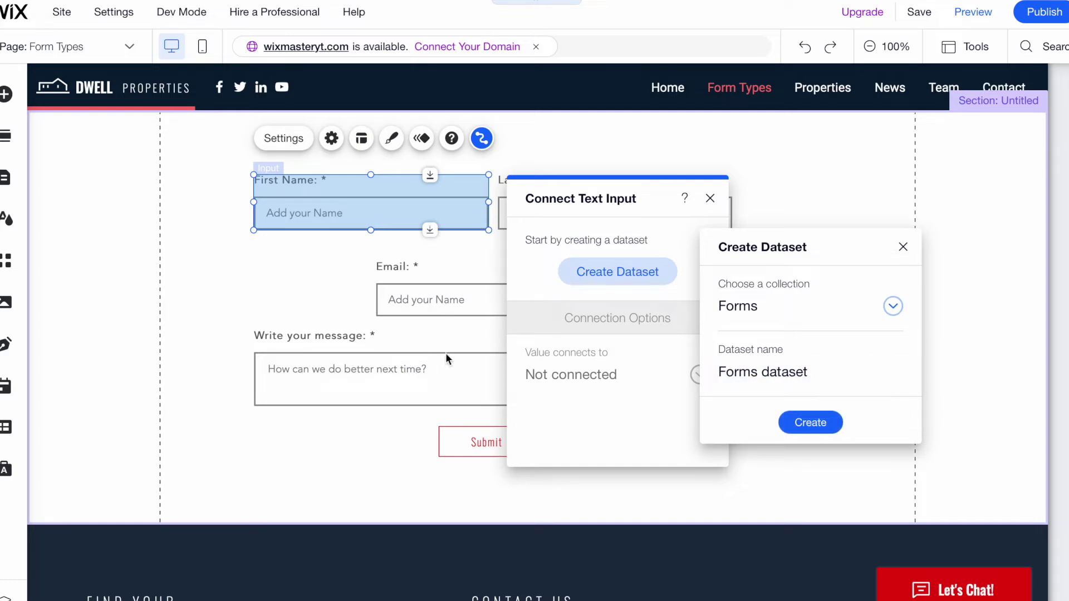
left_click(809, 422)
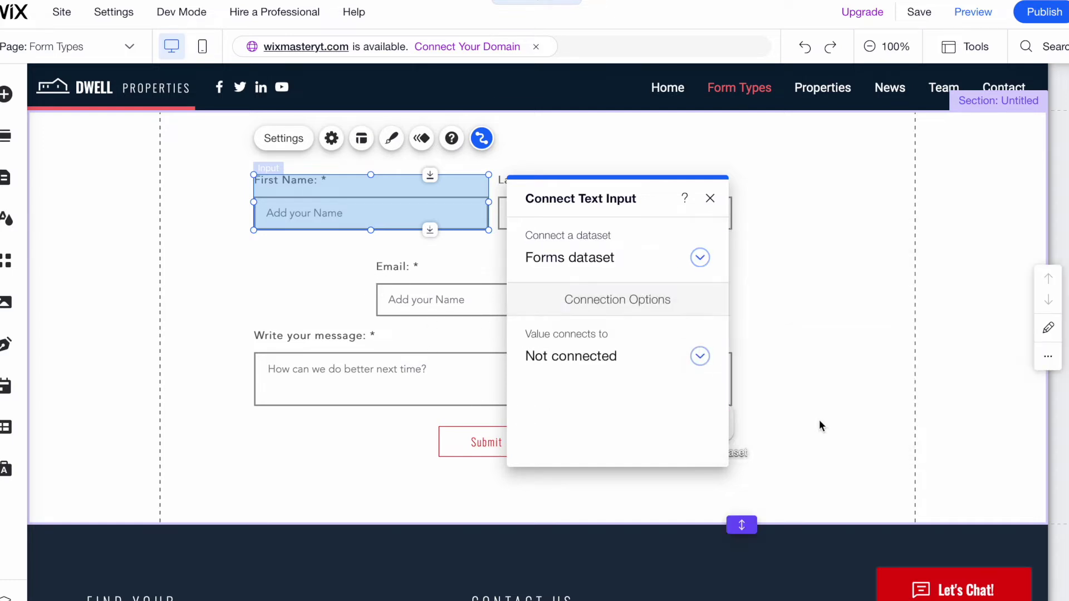
left_click(613, 359)
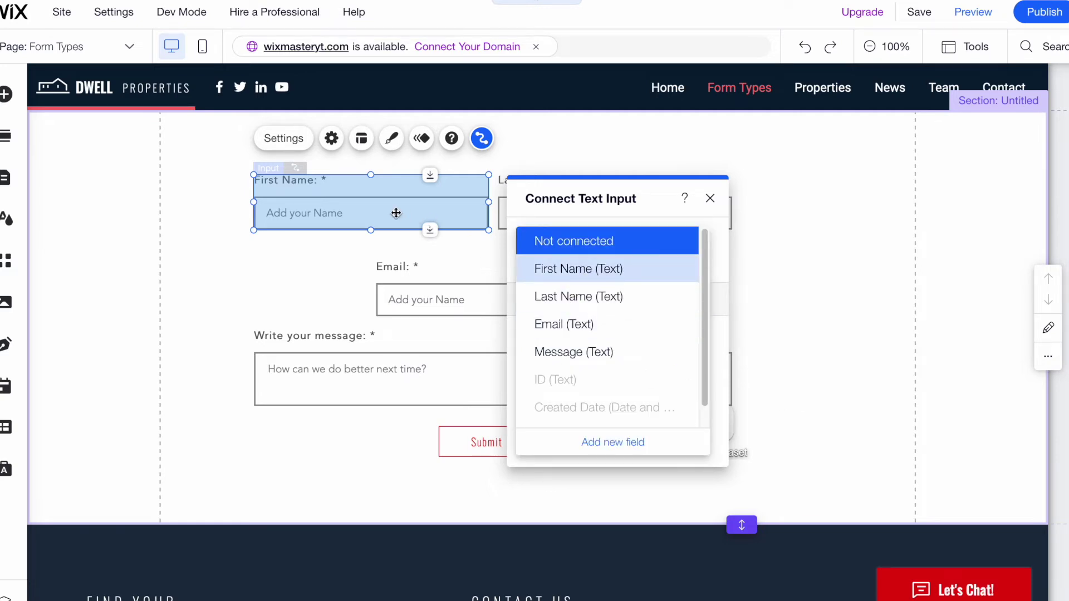
left_click(579, 269)
Connect the Last Name input to the dataset's Last Name field.
left_click(708, 199)
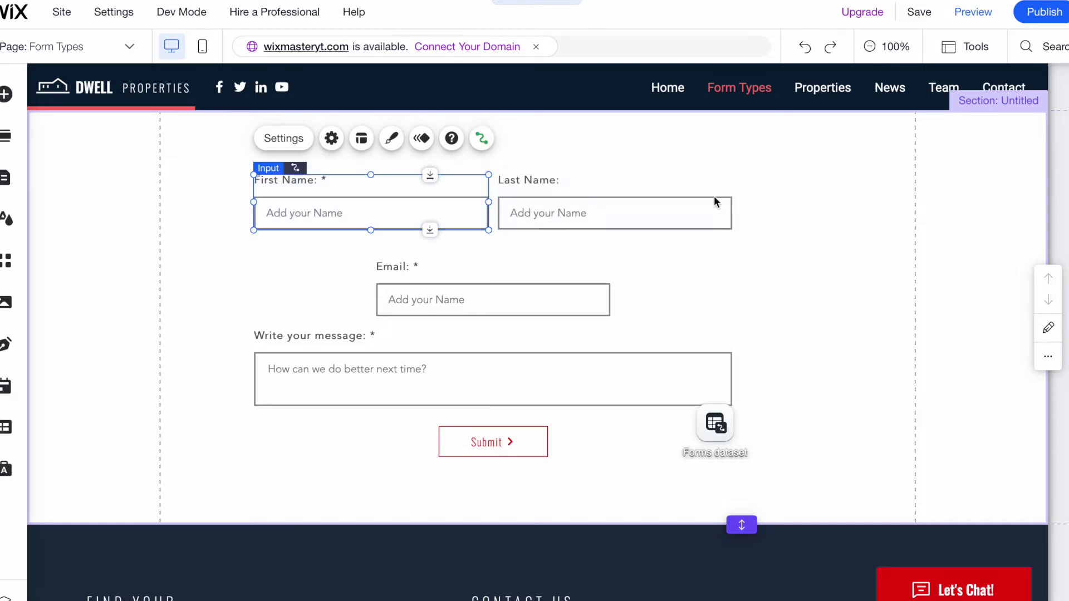
left_click(600, 208)
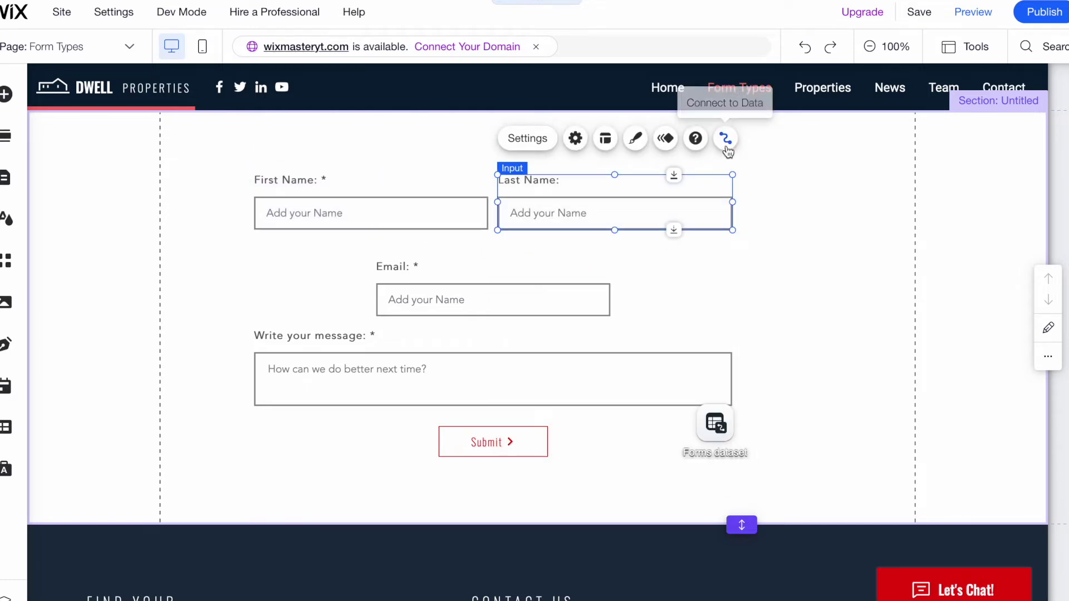
left_click(726, 143)
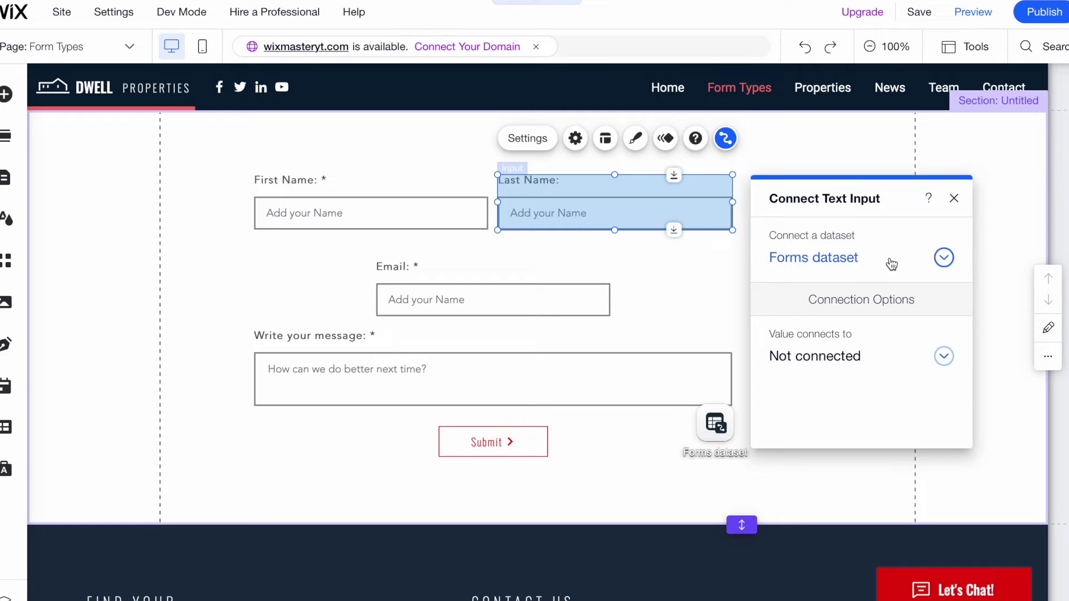
left_click(878, 355)
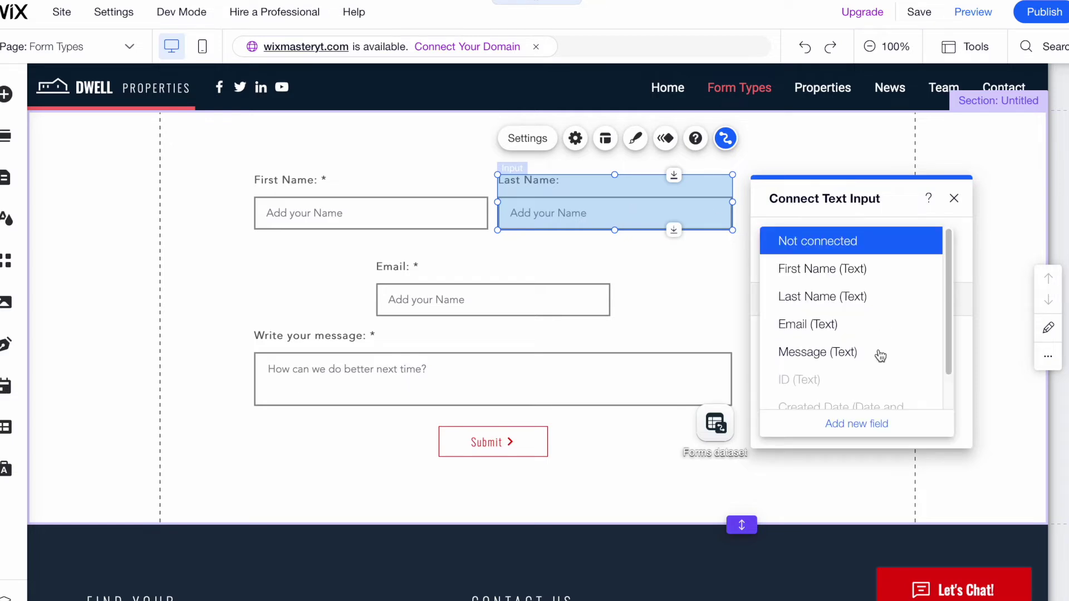
left_click(827, 301)
Connect the Email input to the dataset's Email field.
left_click(523, 303)
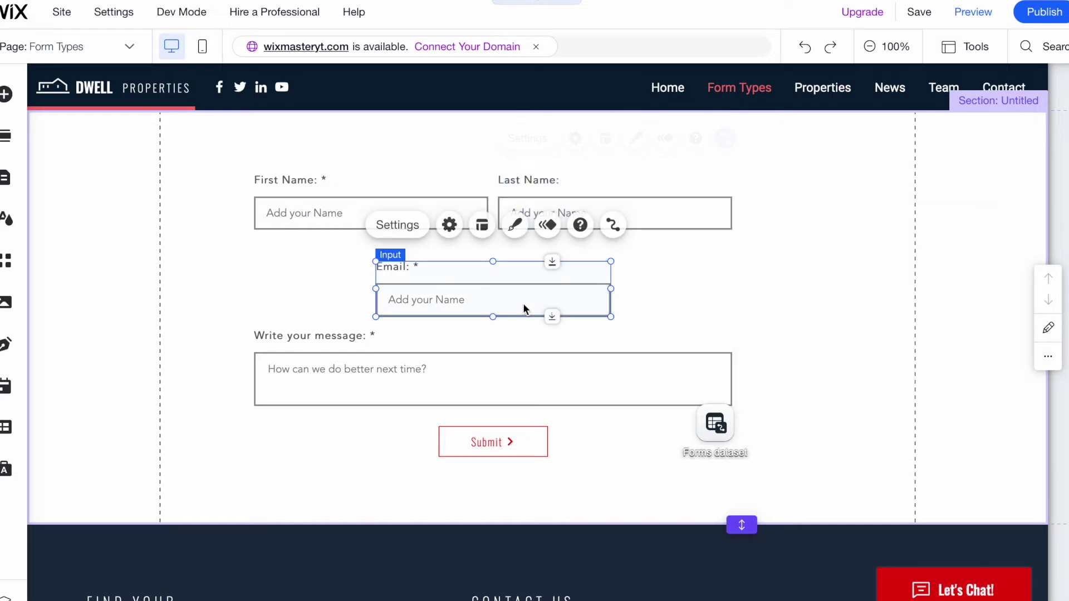
left_click(606, 226)
left_click(736, 440)
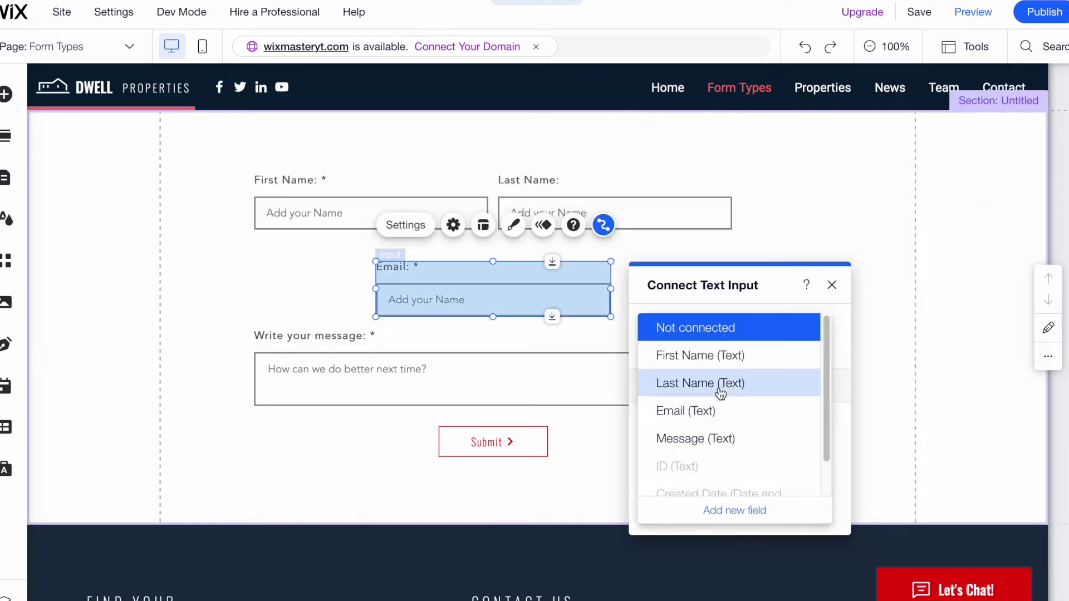
left_click(690, 410)
Connect the message text box to the dataset's Message (Text) field.
left_click(536, 386)
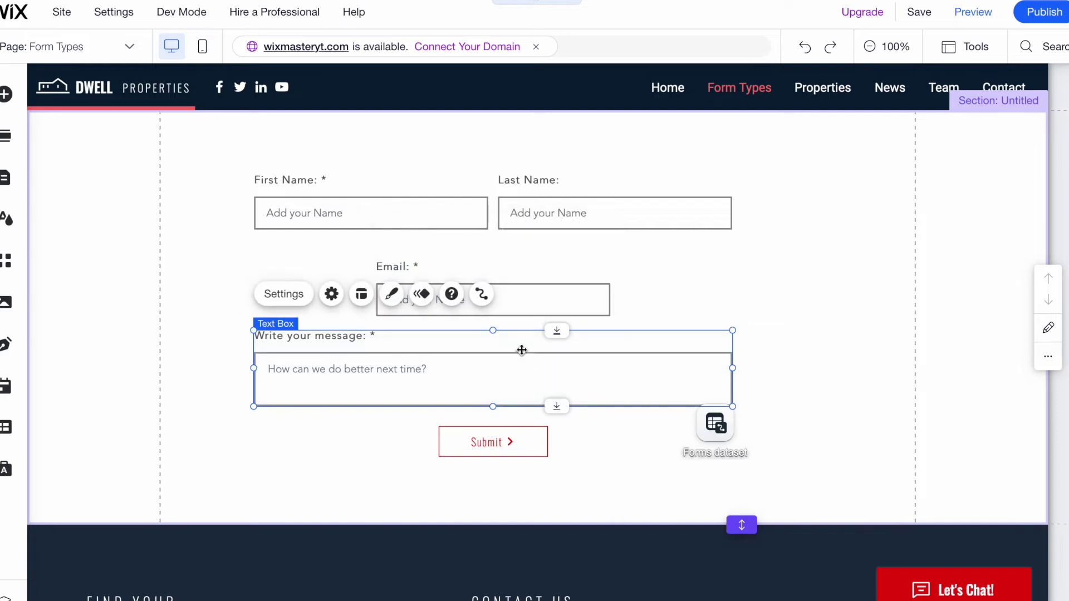
left_click(482, 295)
left_click(823, 510)
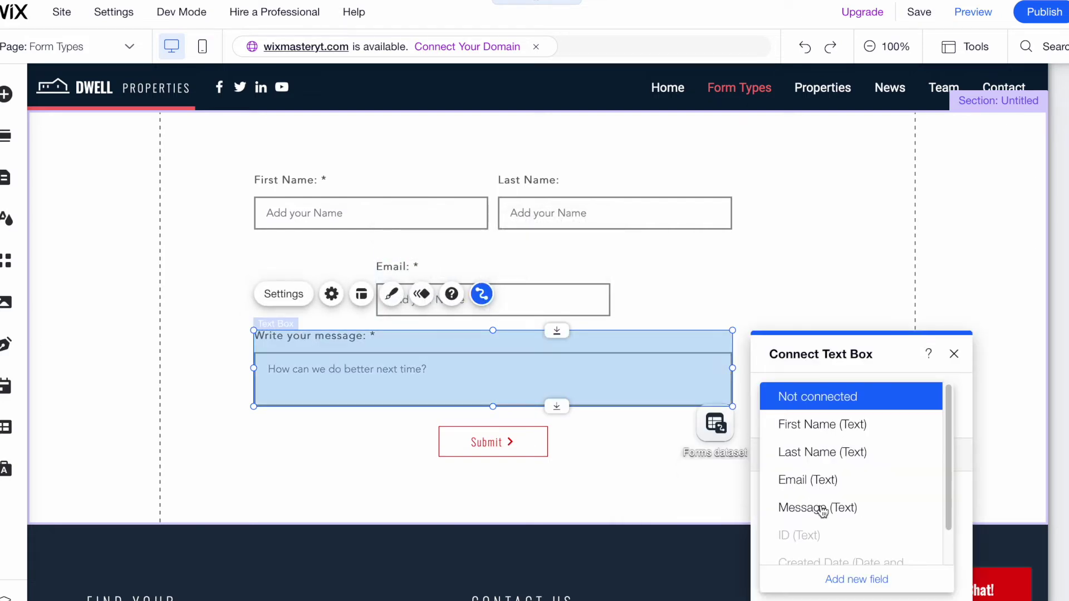
left_click(842, 513)
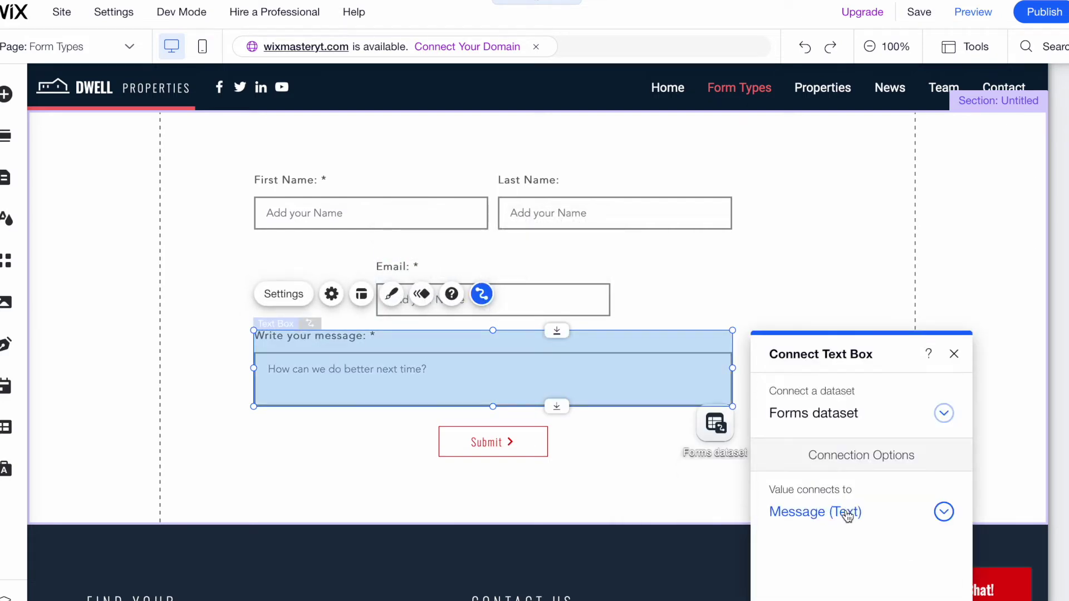
Connect the Submit button's click action to Submit on the Forms dataset.
left_click(516, 445)
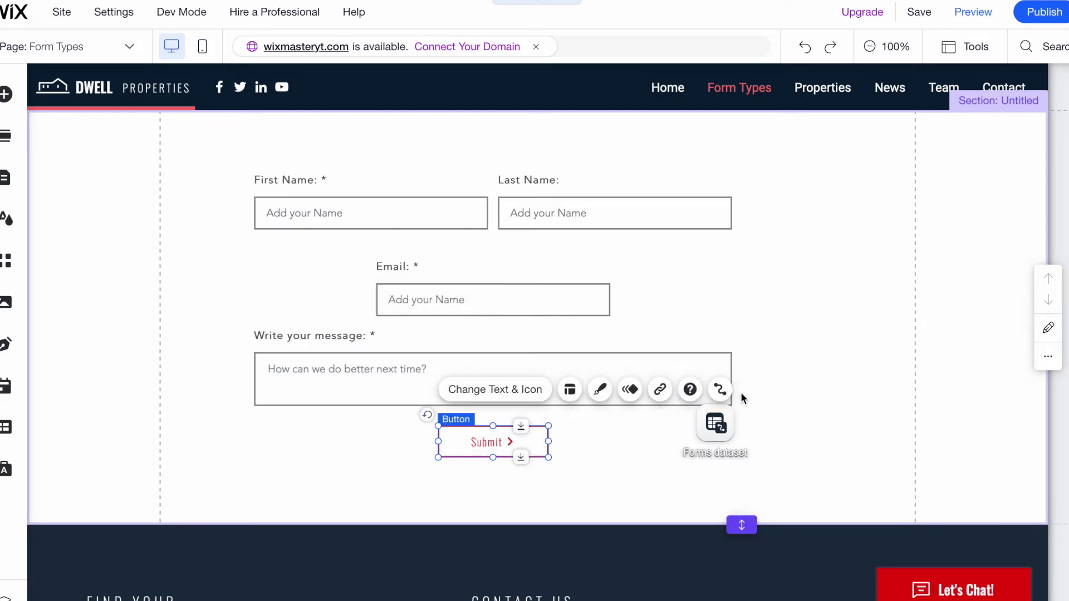
left_click(720, 389)
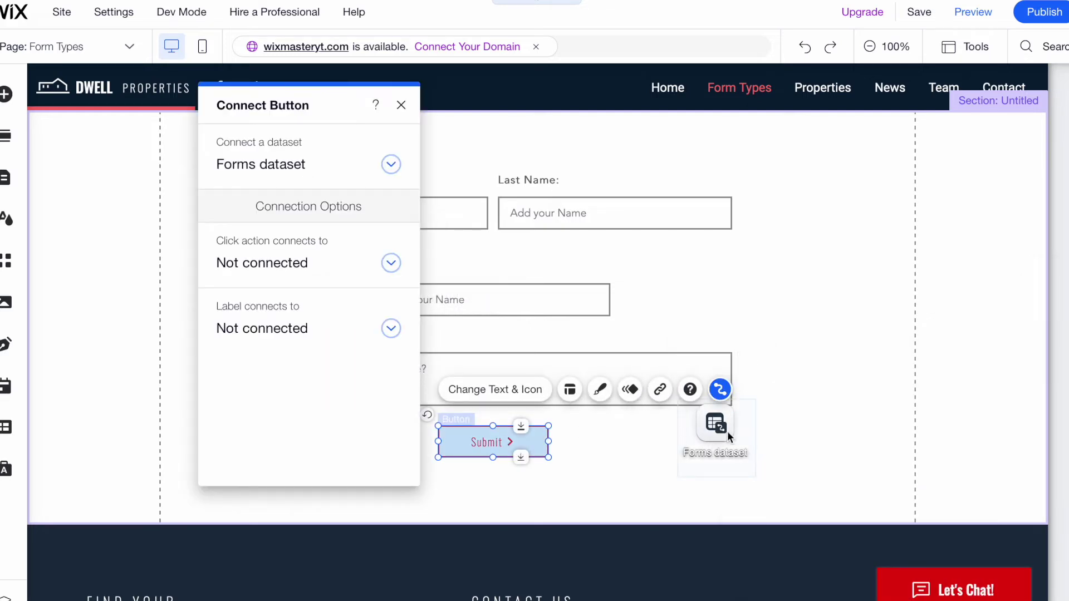
left_click(347, 268)
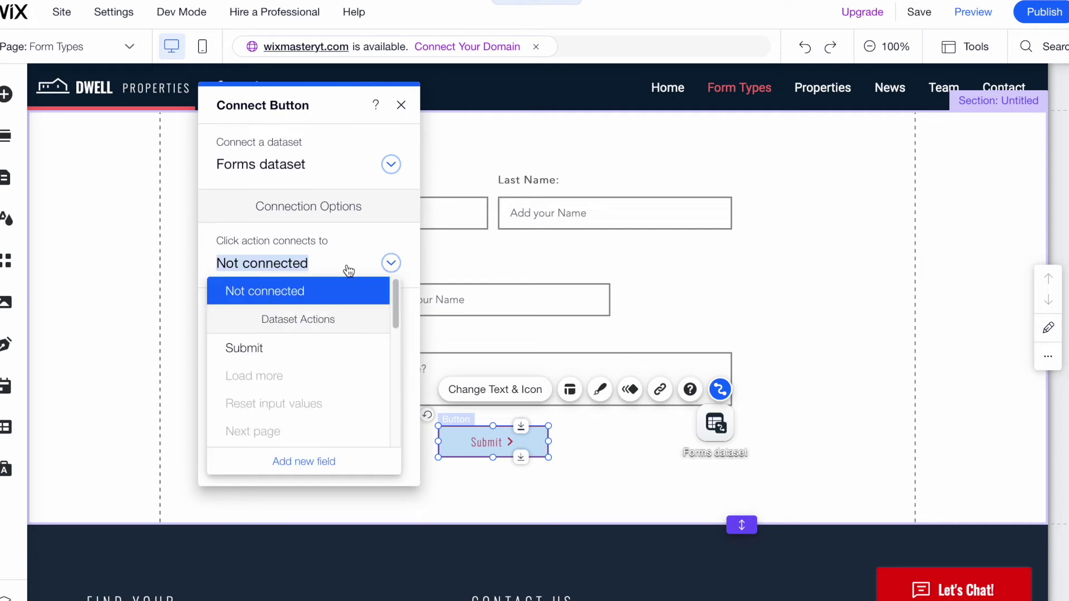
left_click(280, 350)
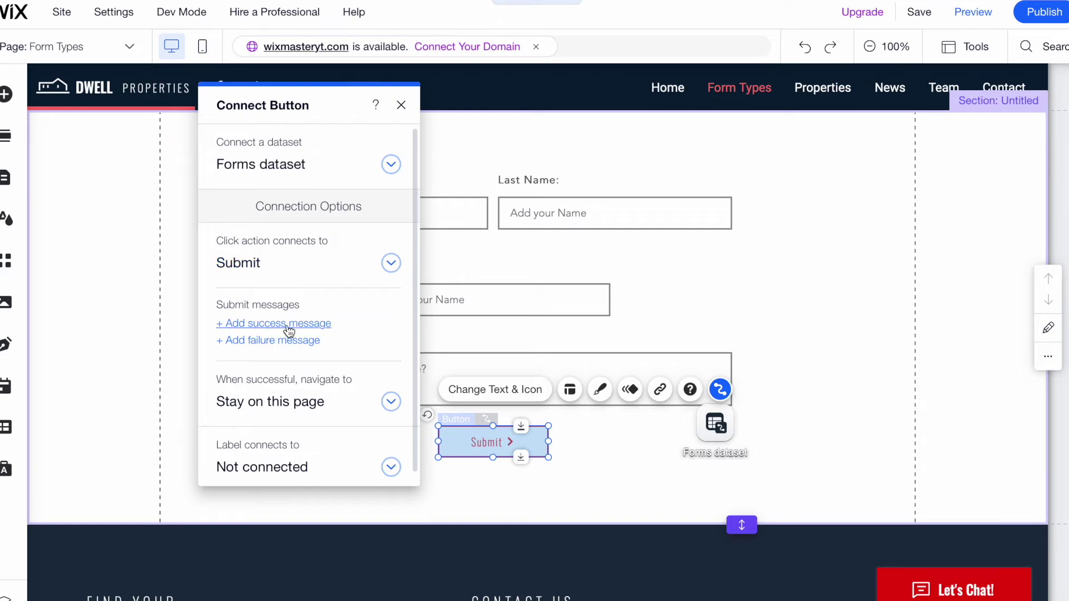
Move the Forms dataset element beside the form's message box.
mouse_move(289, 332)
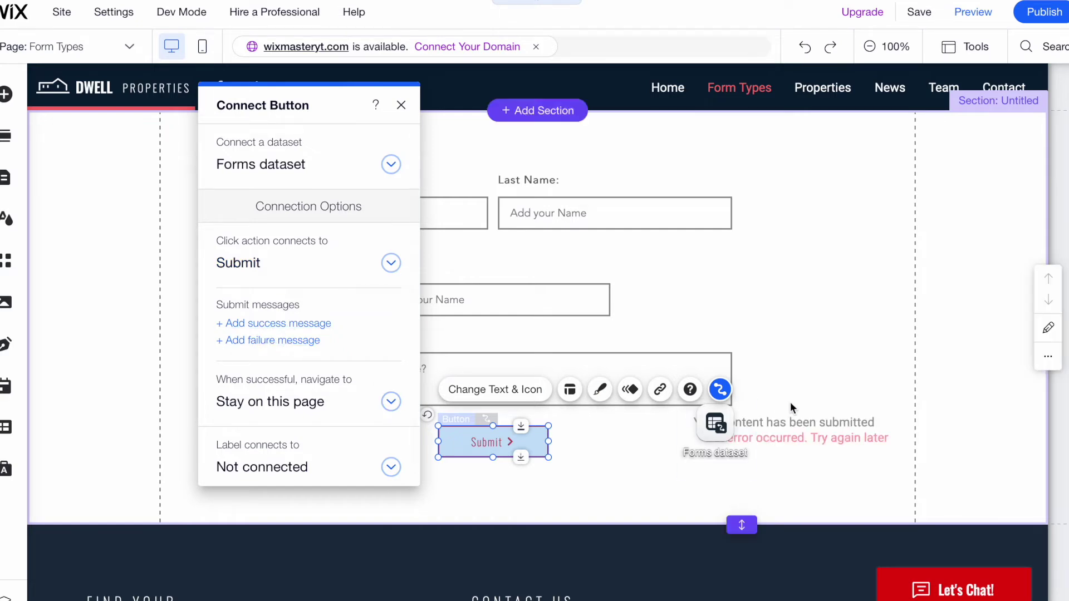
left_click(807, 395)
left_click_drag(723, 435, 833, 279)
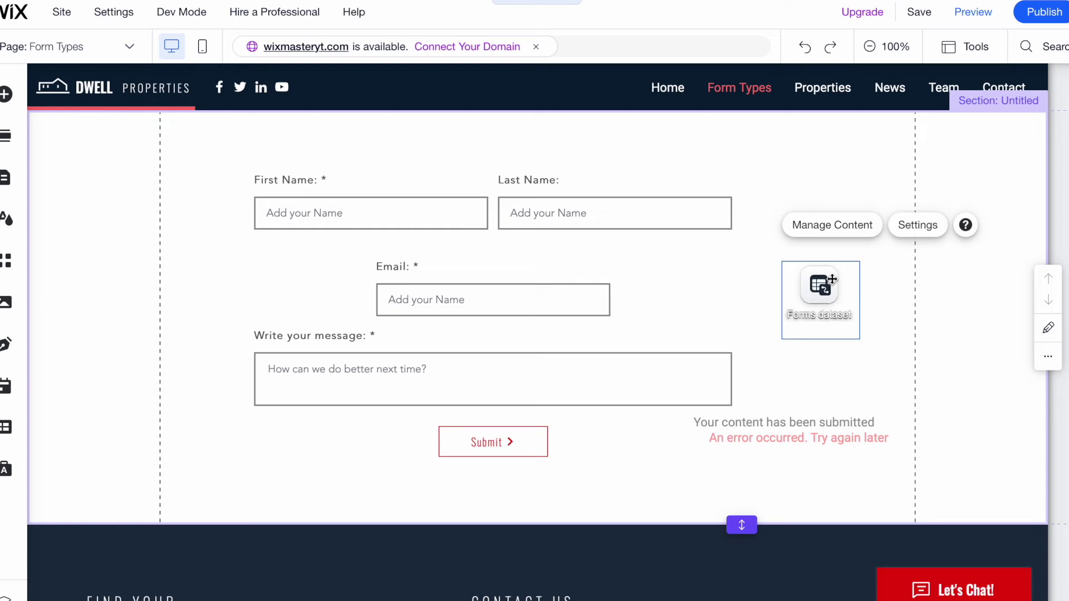
Open Dataset Settings for the Forms dataset, which is linked to the Forms collection.
left_click(928, 234)
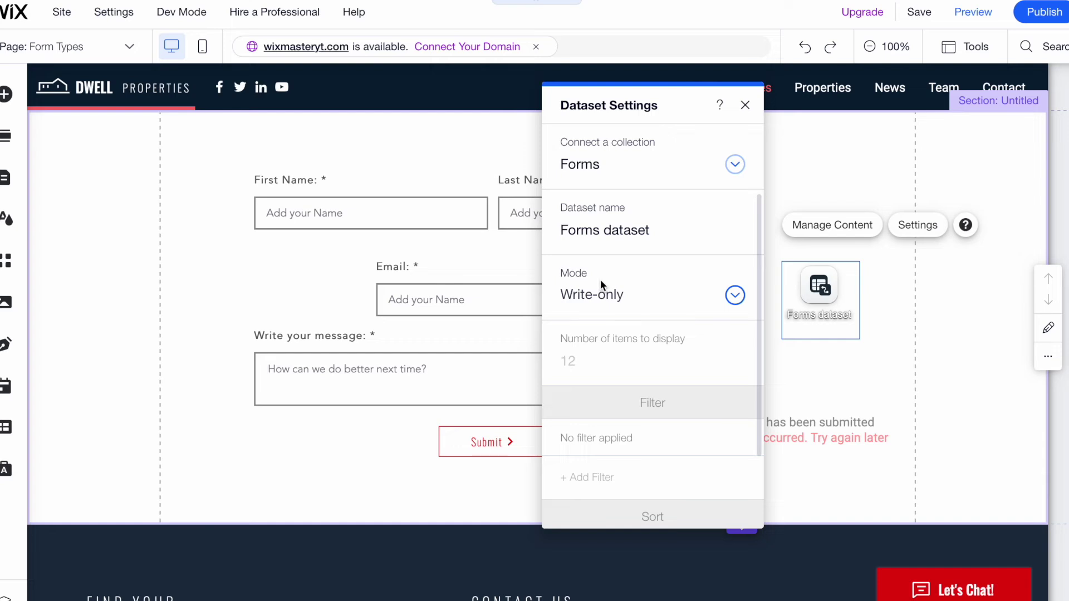
Set the Forms dataset mode to Write-only and close its settings.
left_click(666, 301)
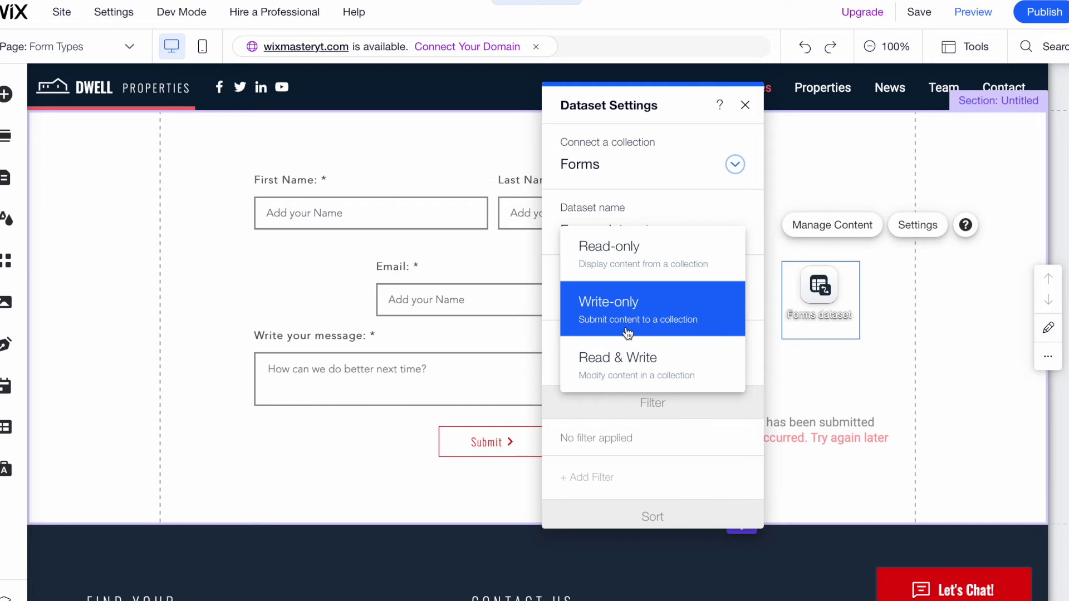
left_click(713, 308)
left_click(745, 105)
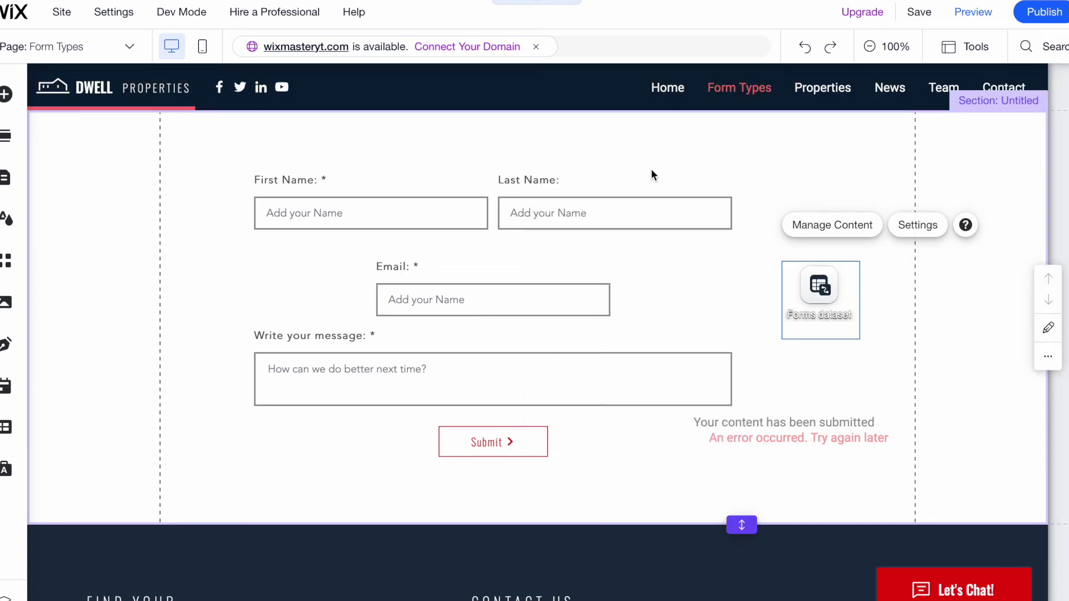
Open Permissions & Privacy for the Forms collection from the site's collection list.
left_click(5, 427)
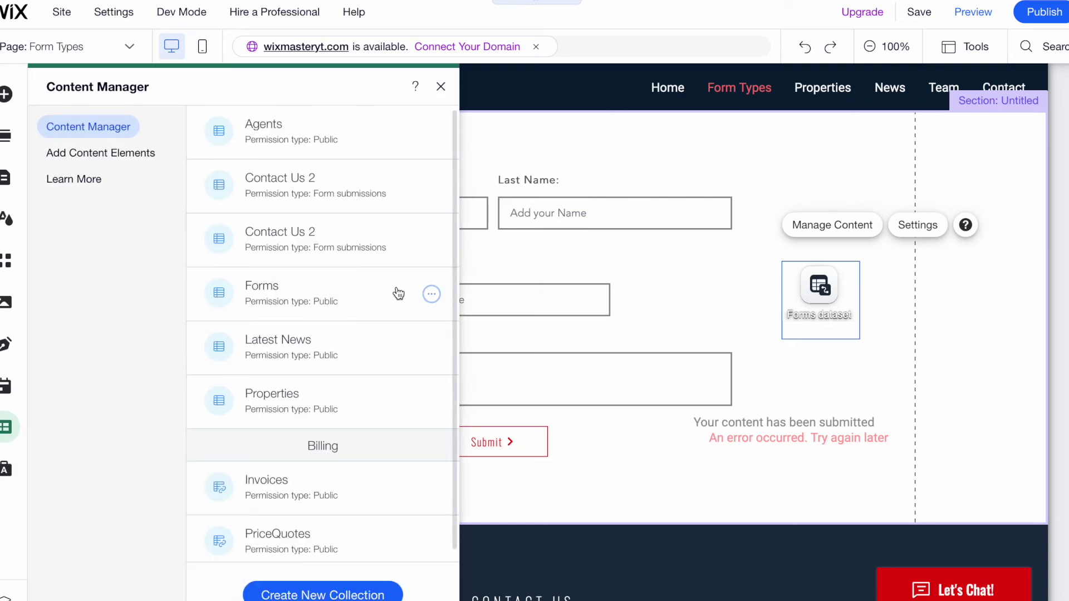
left_click(433, 299)
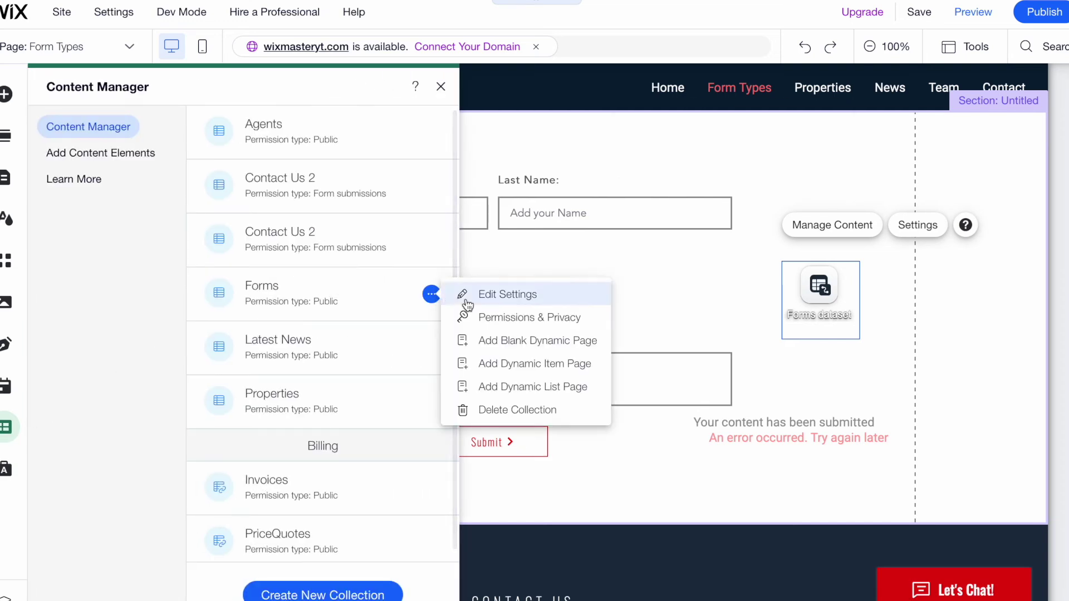
left_click(545, 321)
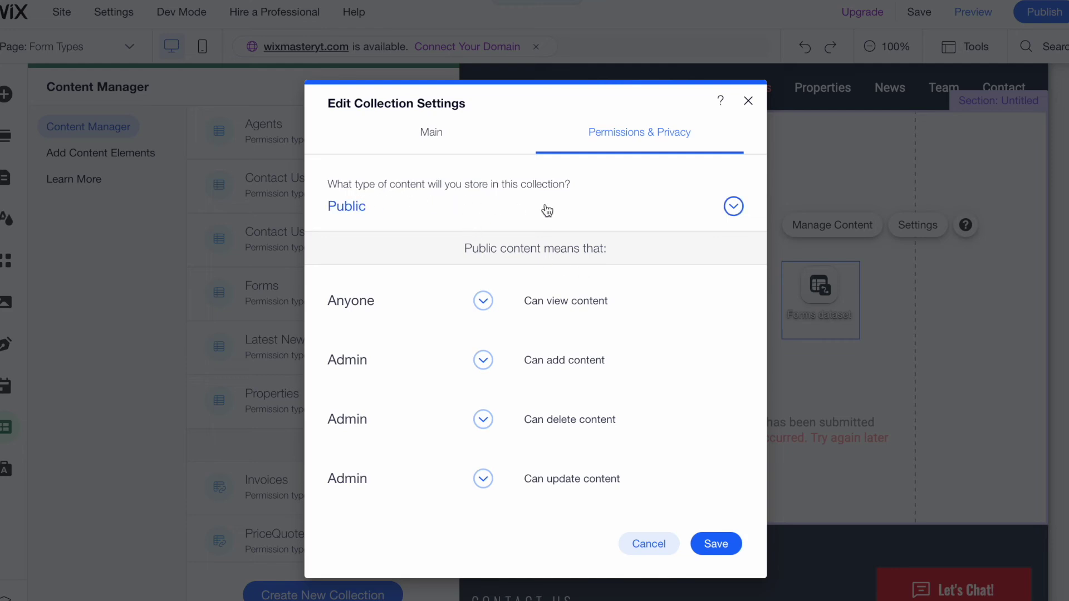
Change the Forms collection's content type to Form submissions and save the permissions.
left_click(580, 212)
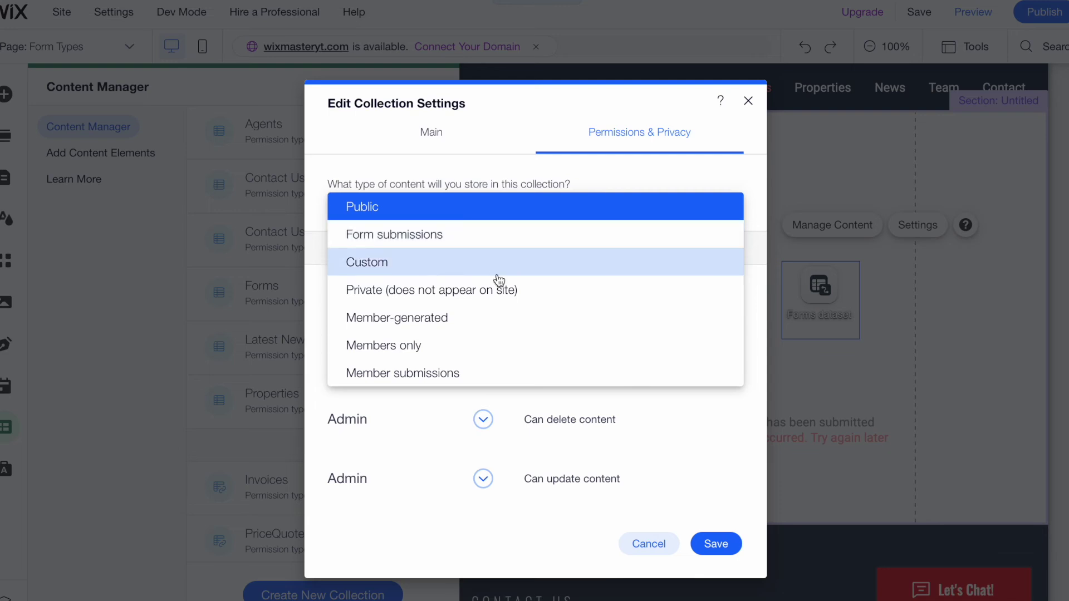
left_click(526, 211)
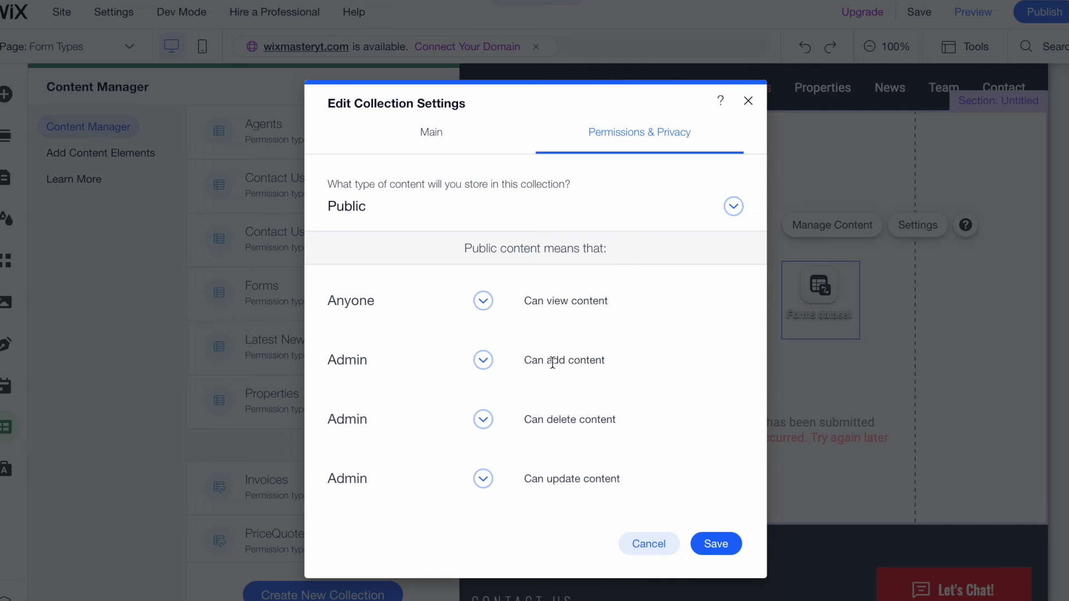
left_click_drag(607, 361, 537, 361)
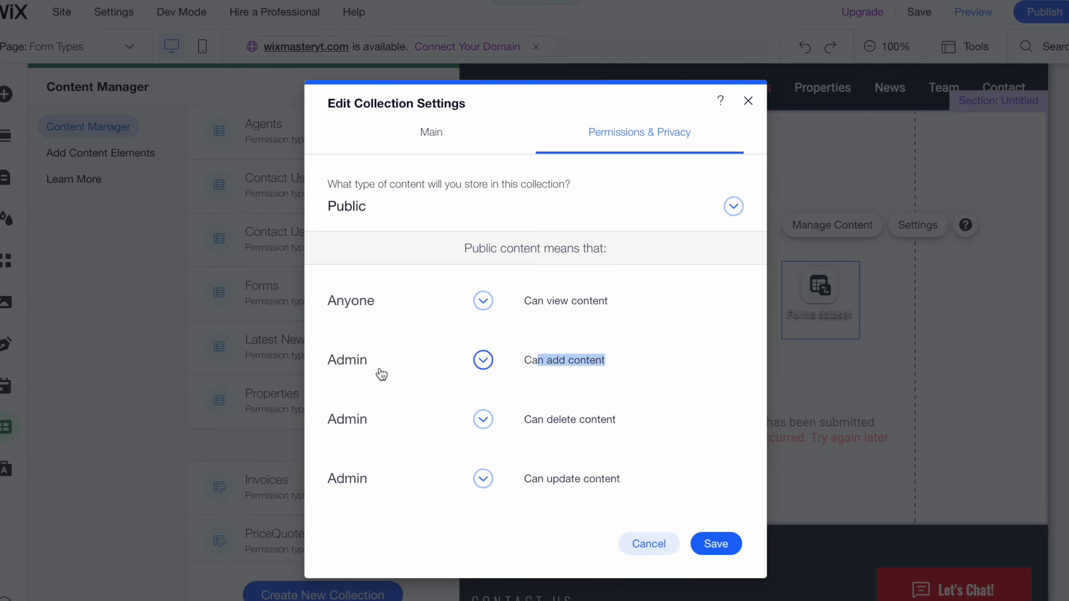
left_click(537, 364)
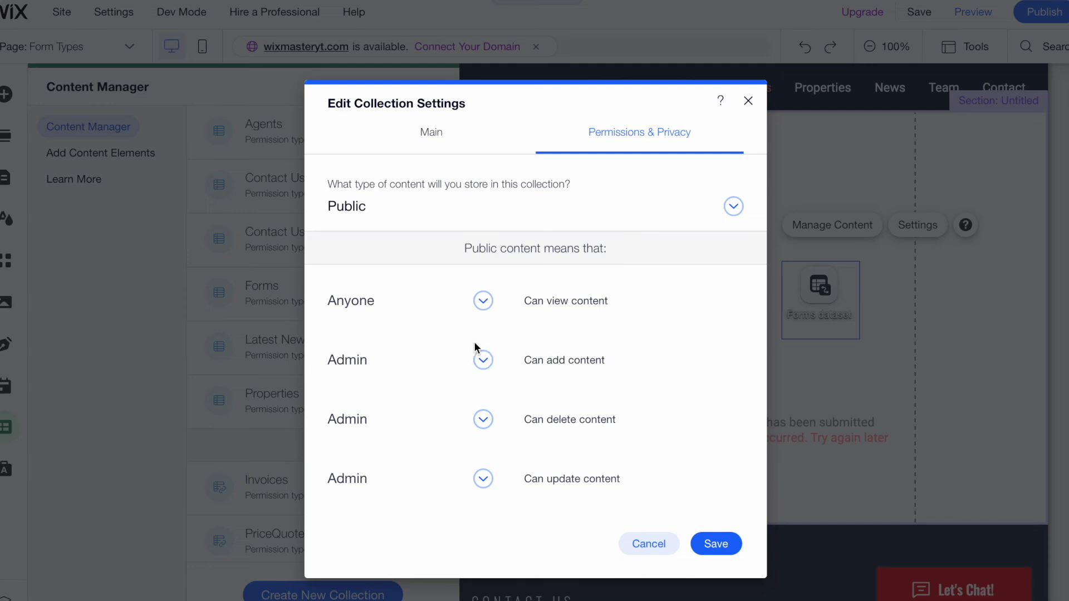
left_click(470, 208)
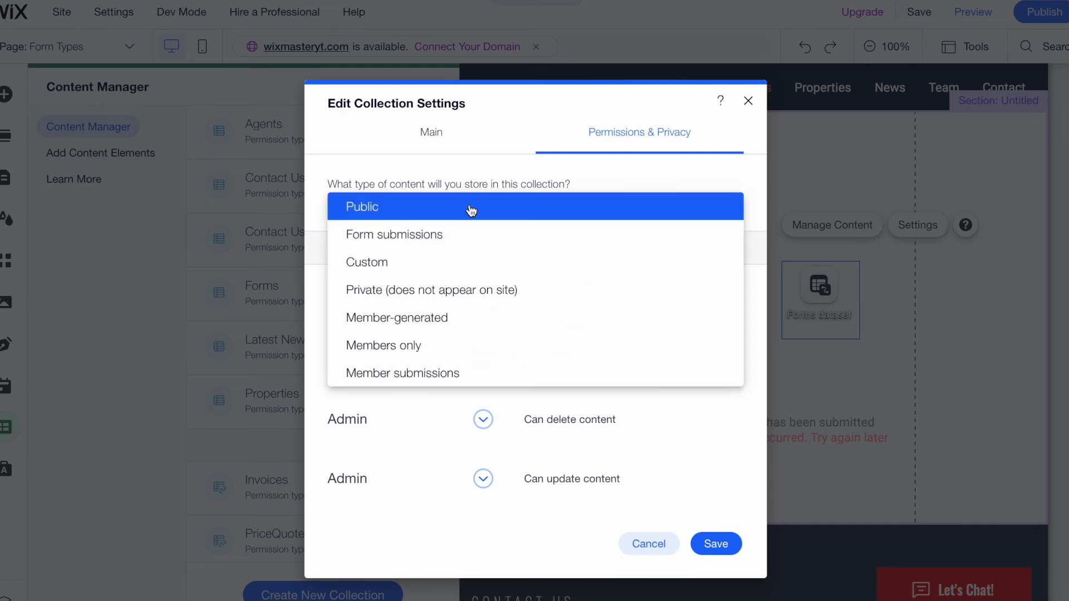
left_click(463, 244)
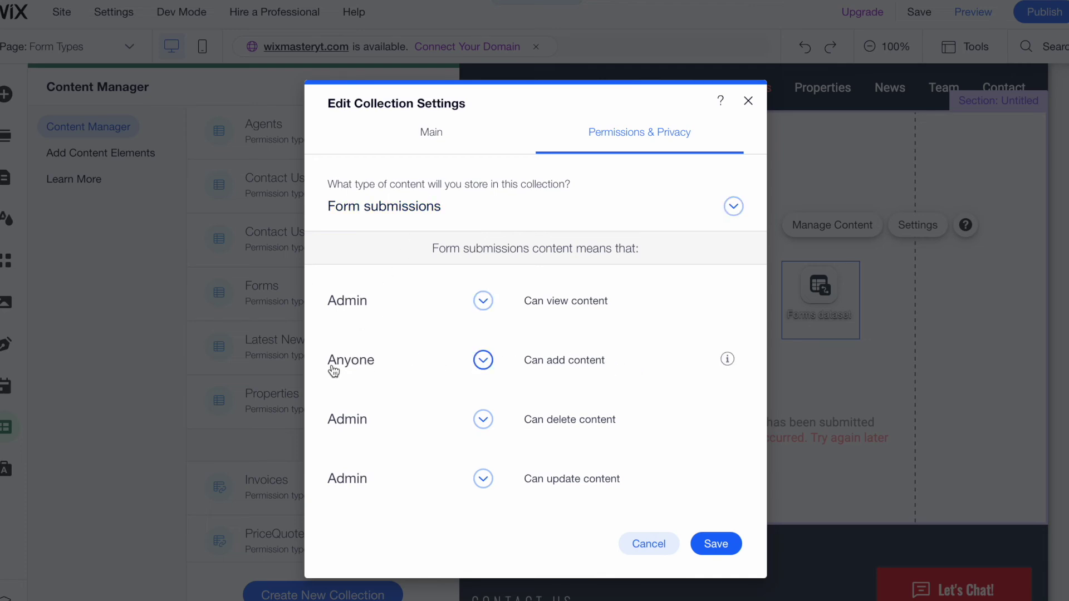
left_click_drag(530, 359, 624, 376)
left_click(620, 370)
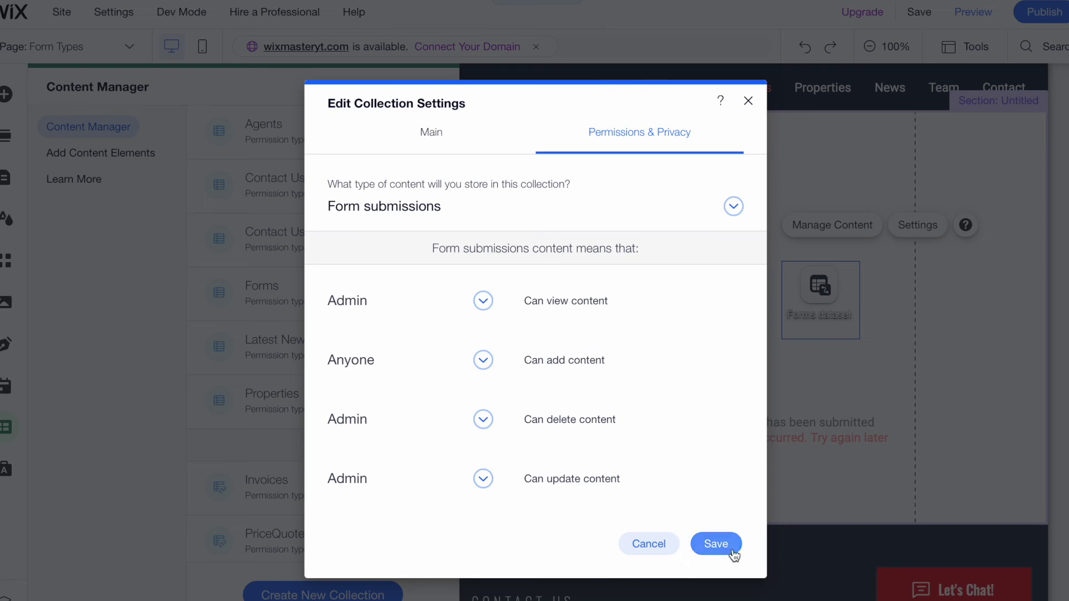
left_click(714, 544)
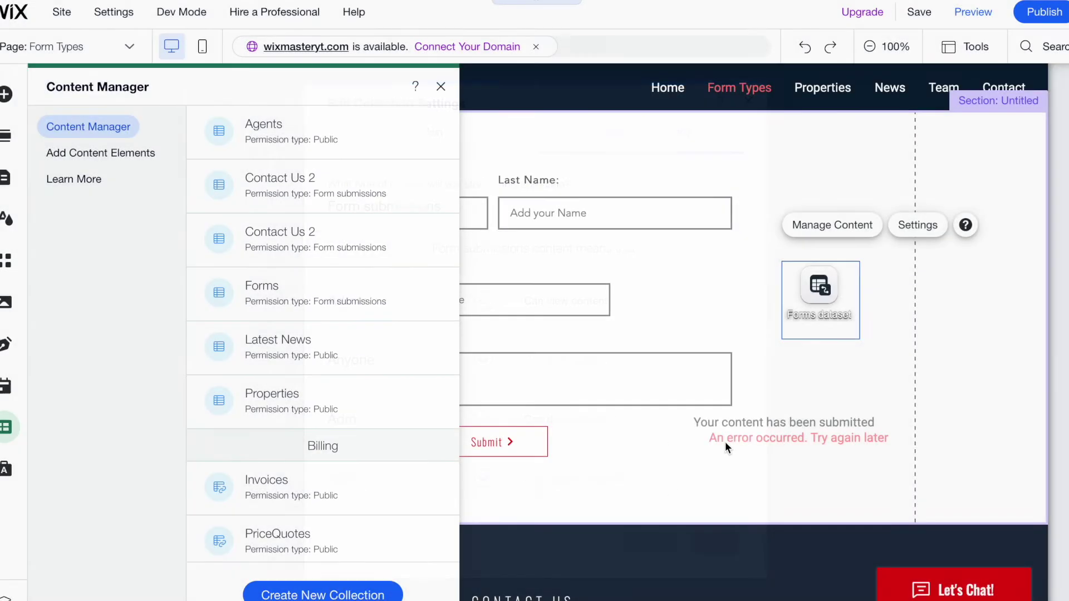
Publish the DWELL Properties site with the latest changes.
left_click(1043, 21)
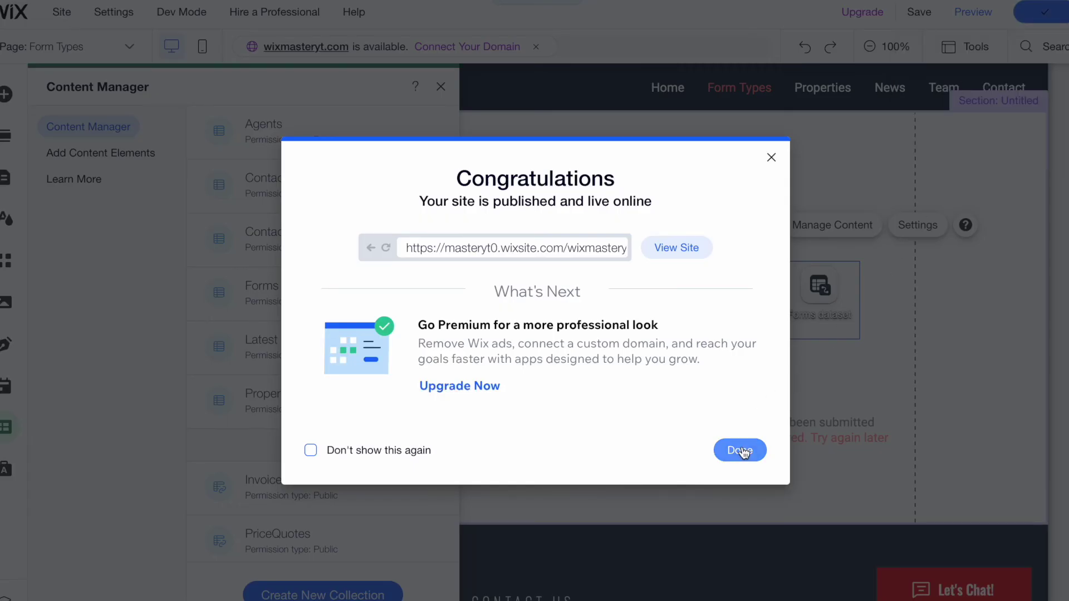
left_click(740, 449)
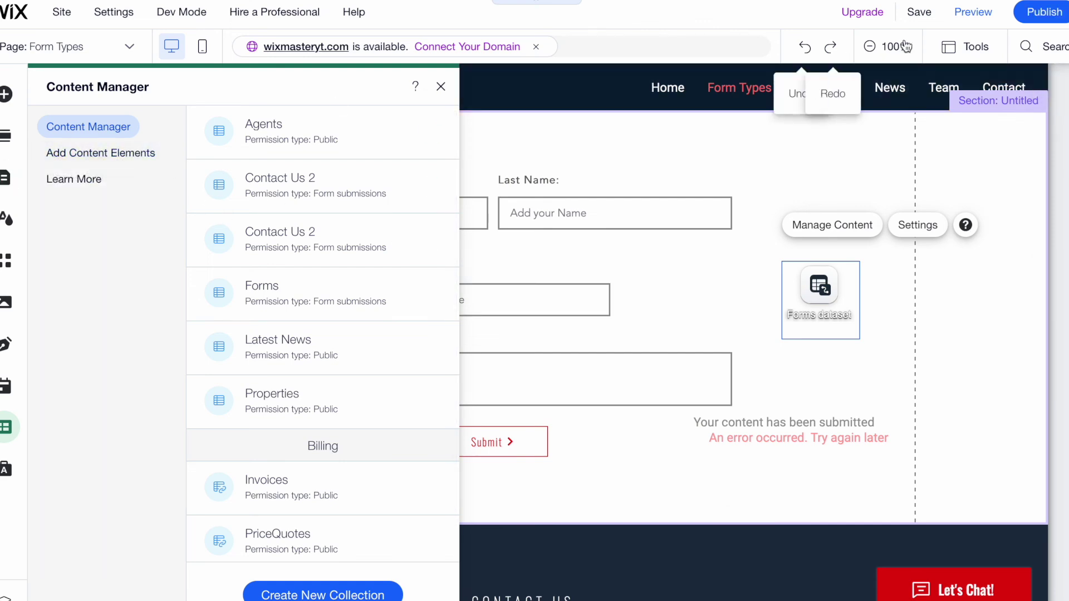
left_click(1032, 15)
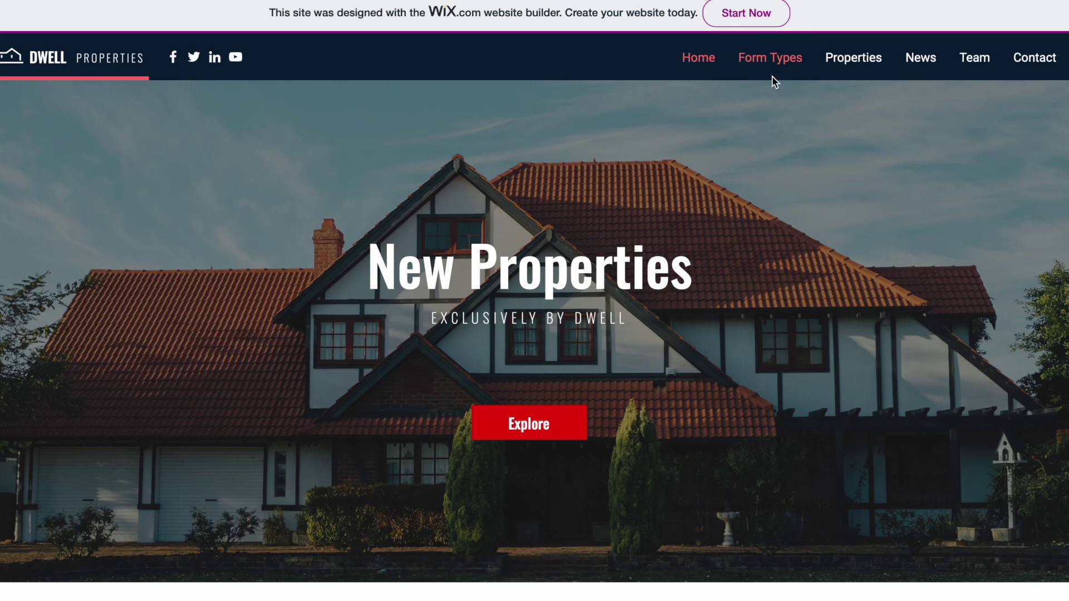
On the Form Types page, enter a test first name, last name, email and 'test message'.
left_click(773, 77)
left_click(461, 178)
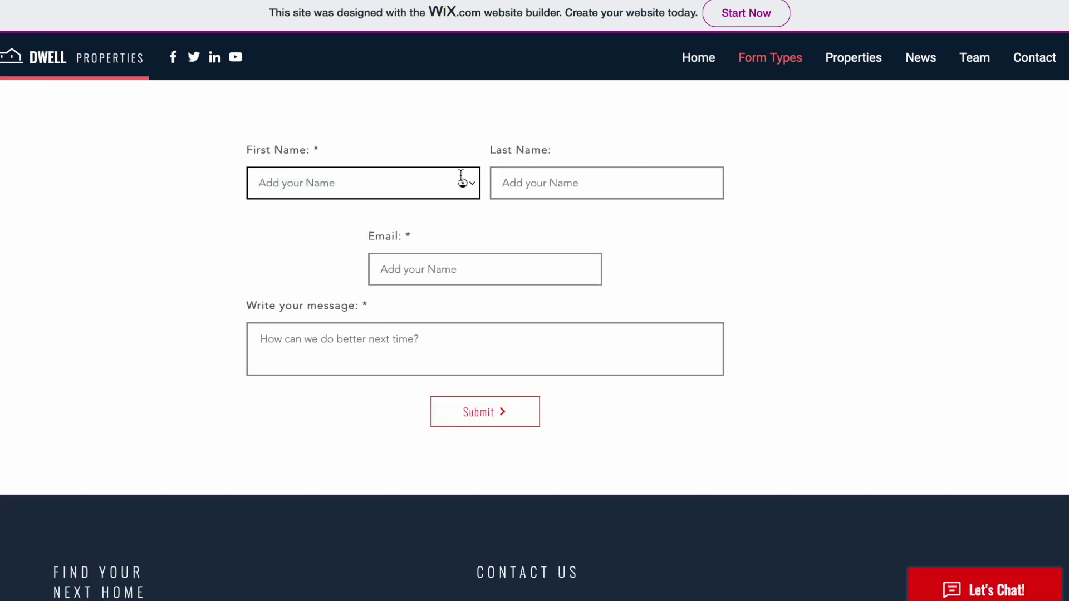
type("test name")
left_click(621, 186)
type("test")
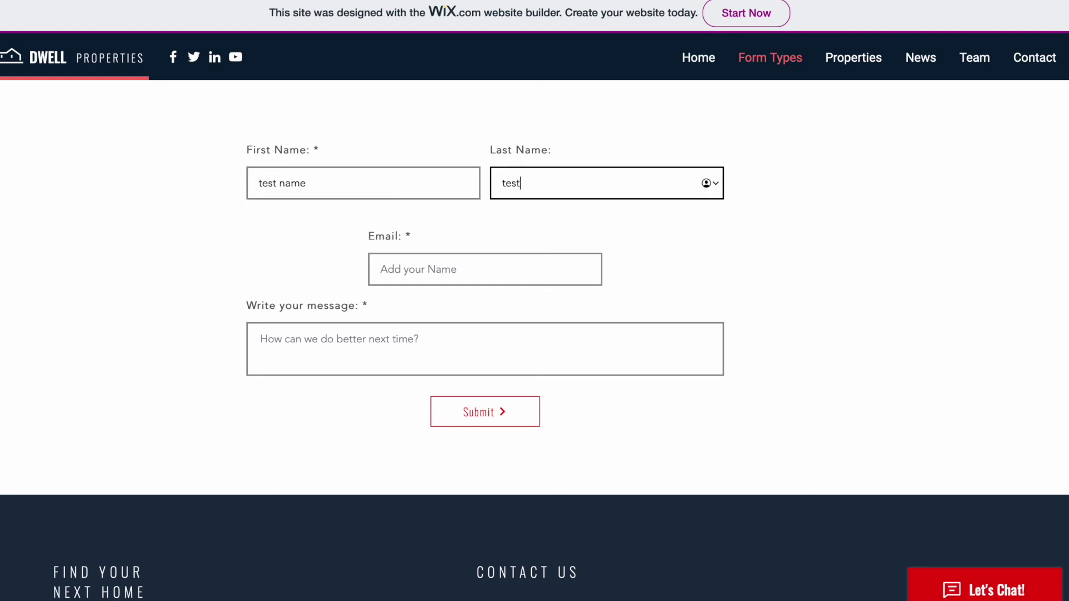
type(" lastn name")
key("Tab")
type("test")
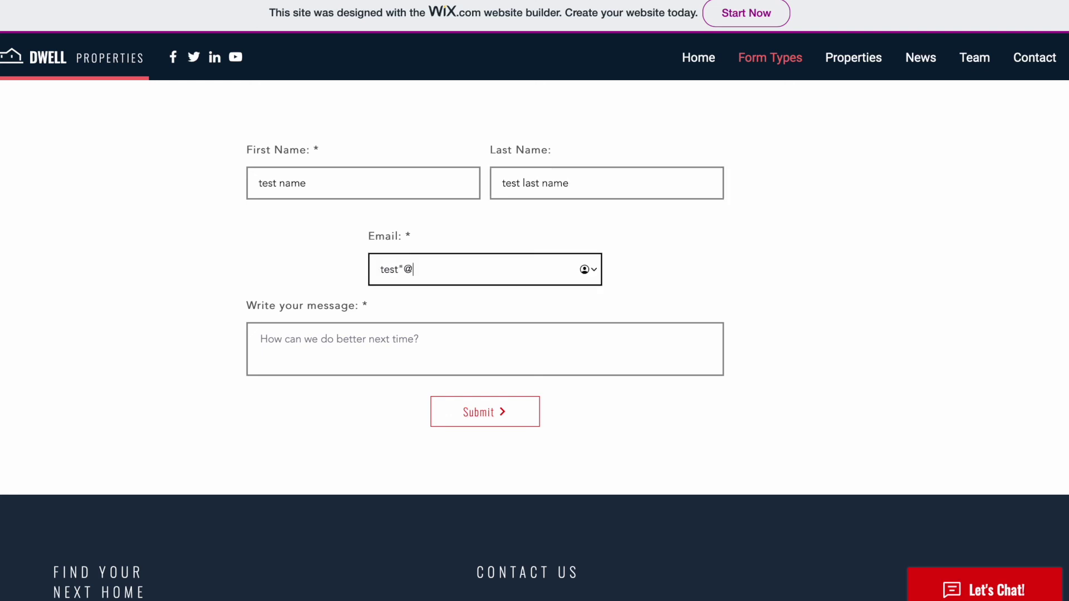
type("@gmail.com")
left_click(483, 346)
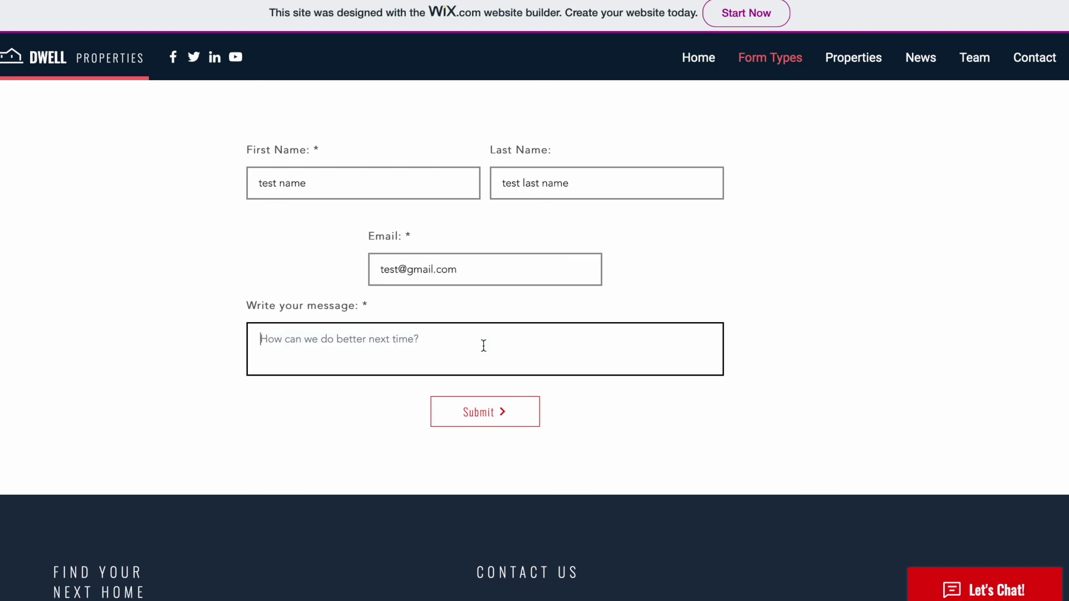
type("test me")
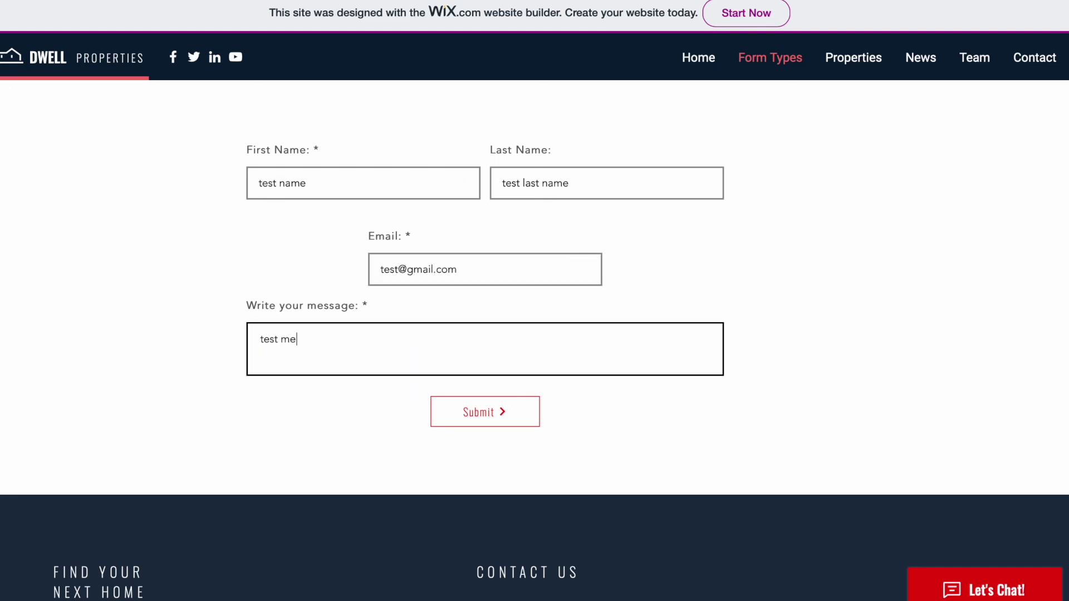
type("ssage")
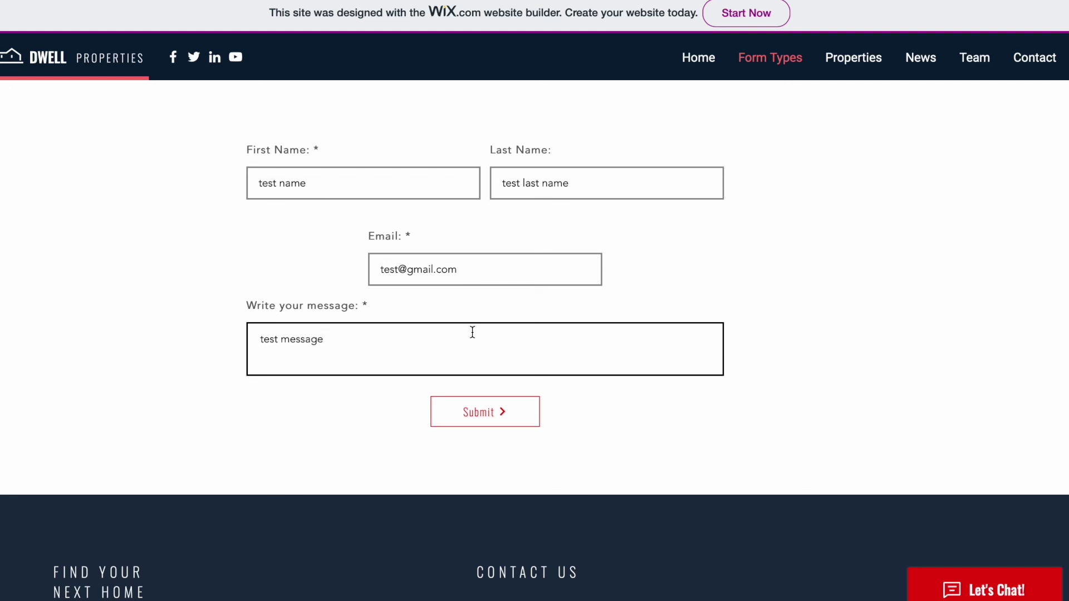
Submit the test entry and check the 'Your content has been submitted' confirmation.
left_click(521, 412)
left_click_drag(673, 400, 792, 399)
left_click_drag(885, 396, 774, 396)
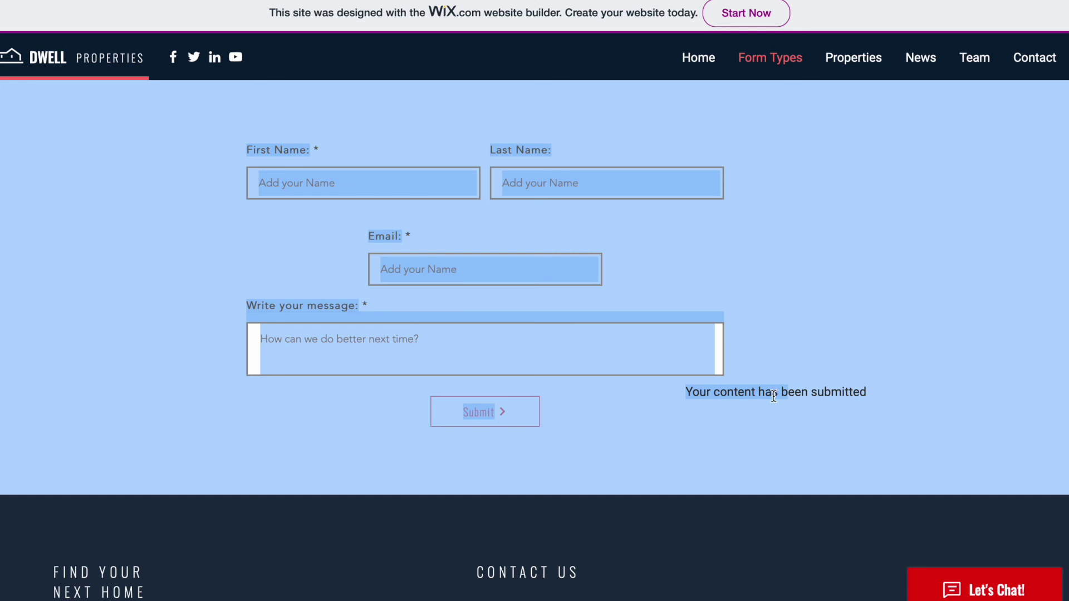
left_click(883, 394)
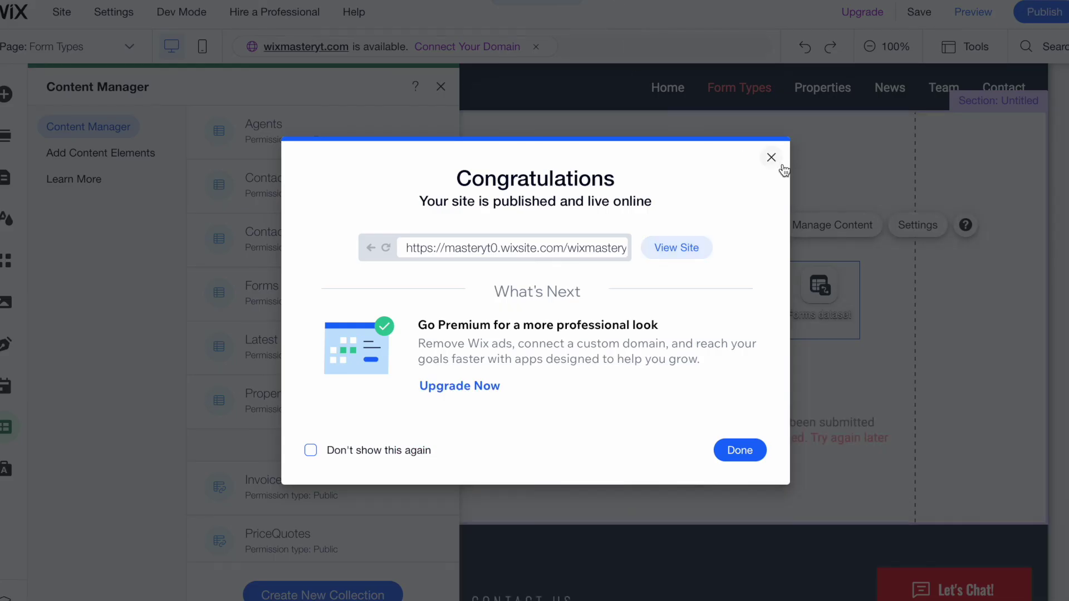
Dismiss the publish dialog, then exit the Forms collection view after checking the test row.
left_click(772, 158)
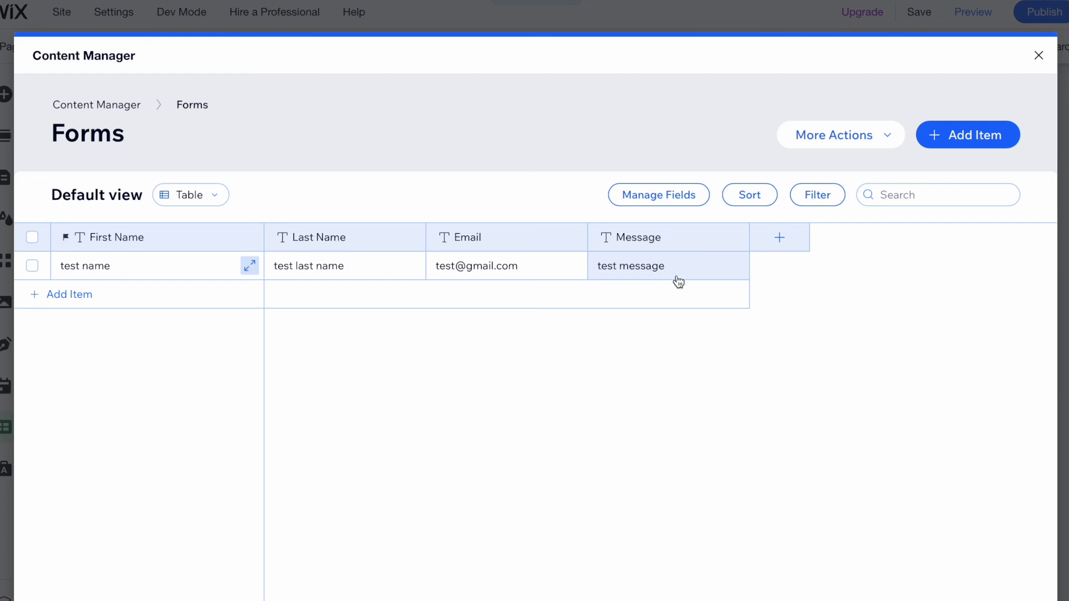
left_click(1036, 56)
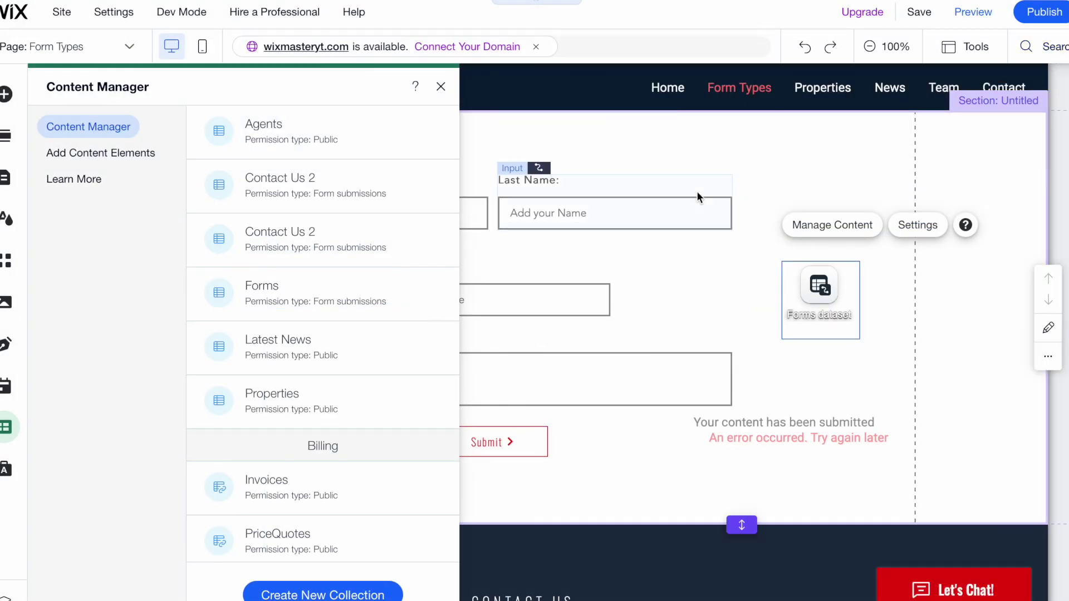